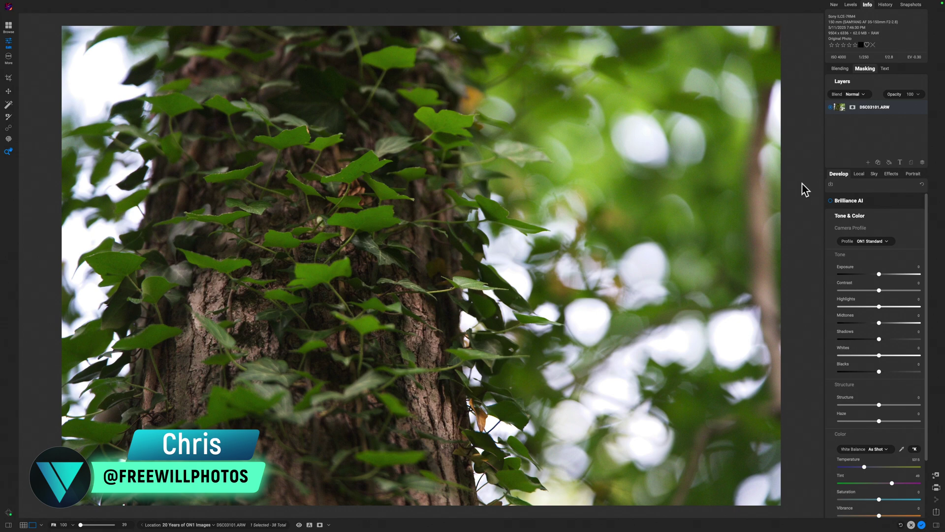
Step: Enable Brilliance AI so the ivy photo gets automatic tone, structure and white balance adjustments
{"action": "left_click", "coordinate": [830, 200]}
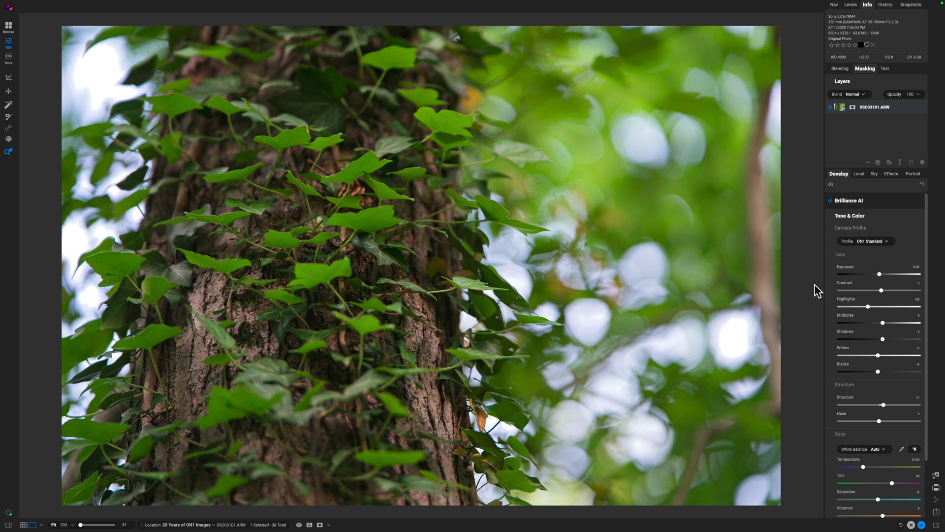
Step: Expand Brilliance AI and set its Amount slider to 82
{"action": "left_click", "coordinate": [871, 200]}
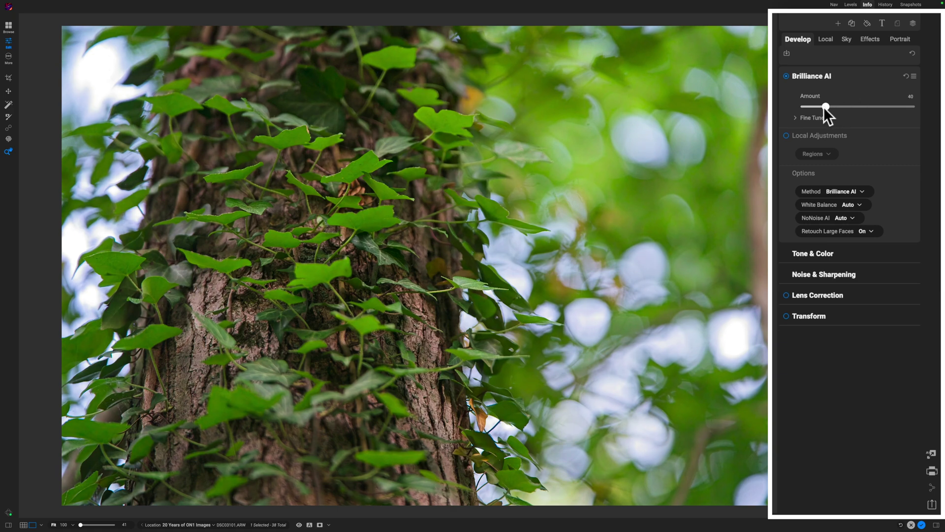
{"action": "left_click_drag", "start_coordinate": [823, 107], "coordinate": [838, 107]}
{"action": "left_click", "coordinate": [848, 107]}
{"action": "left_click", "coordinate": [802, 173]}
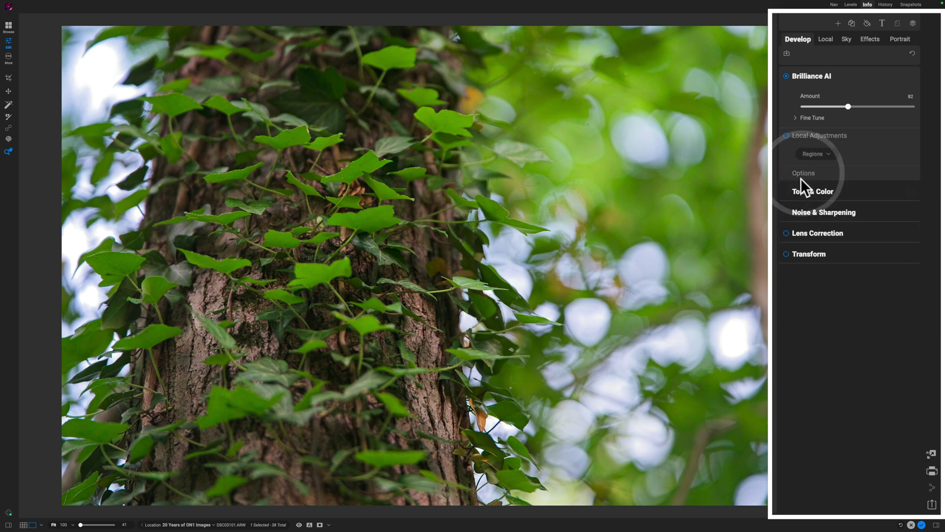
{"action": "left_click", "coordinate": [814, 96]}
{"action": "left_click", "coordinate": [818, 135]}
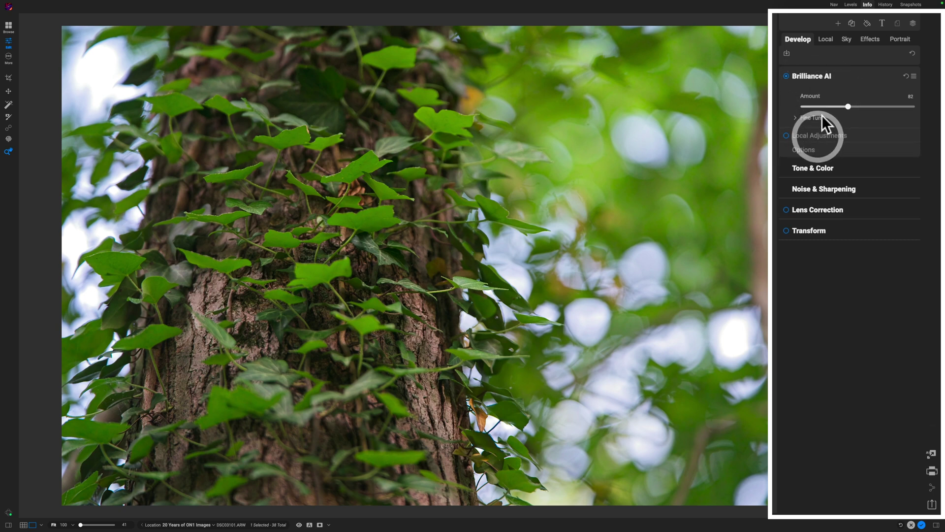
{"action": "left_click", "coordinate": [821, 77]}
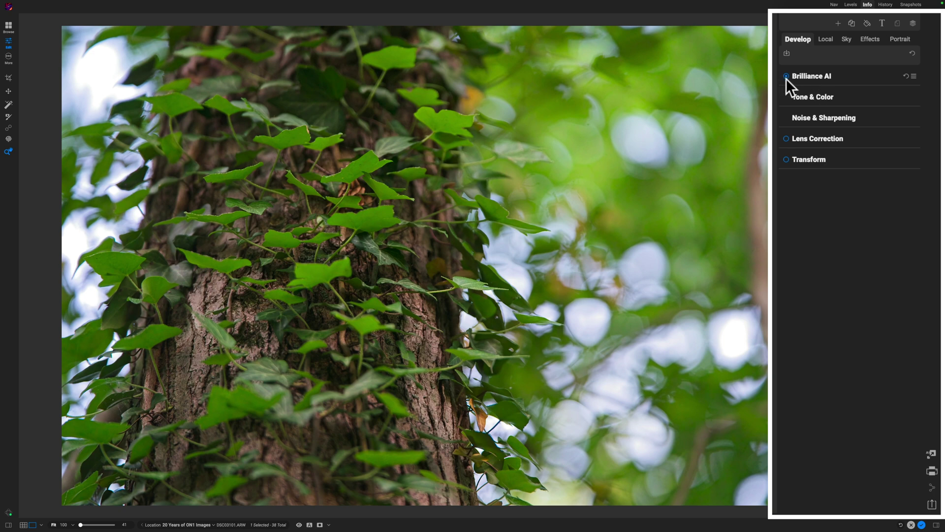
{"action": "left_click", "coordinate": [815, 75]}
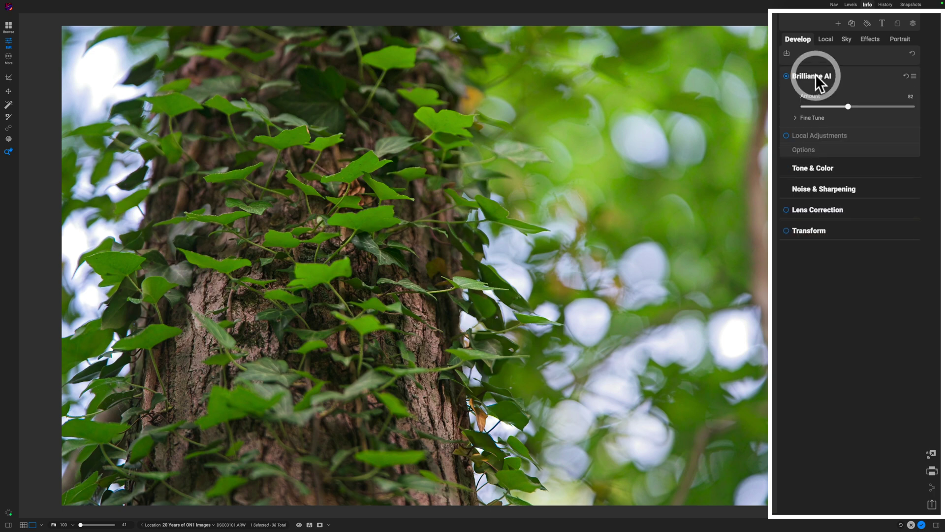
{"action": "left_click", "coordinate": [817, 149]}
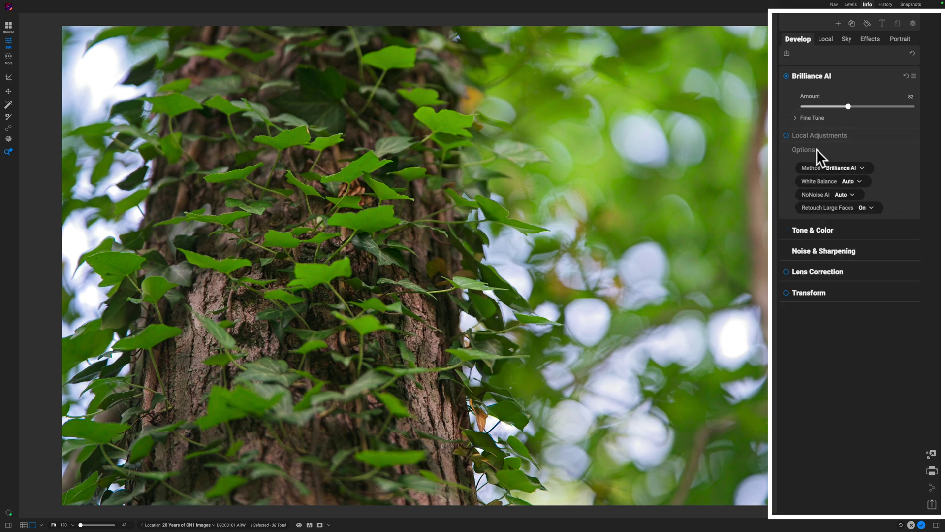
Step: Change the Brilliance AI Method to AI Match, then collapse its settings
{"action": "left_click", "coordinate": [864, 168]}
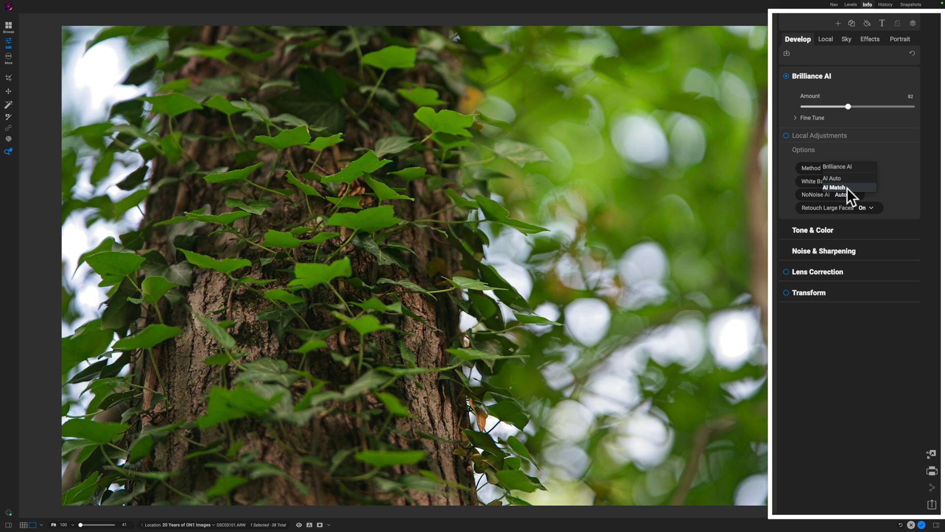
{"action": "left_click", "coordinate": [847, 188]}
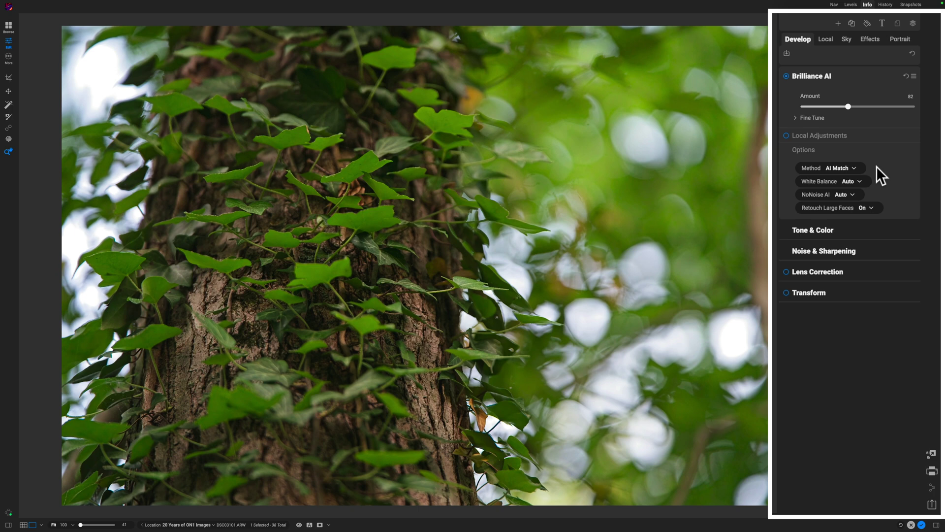
{"action": "left_click", "coordinate": [815, 76]}
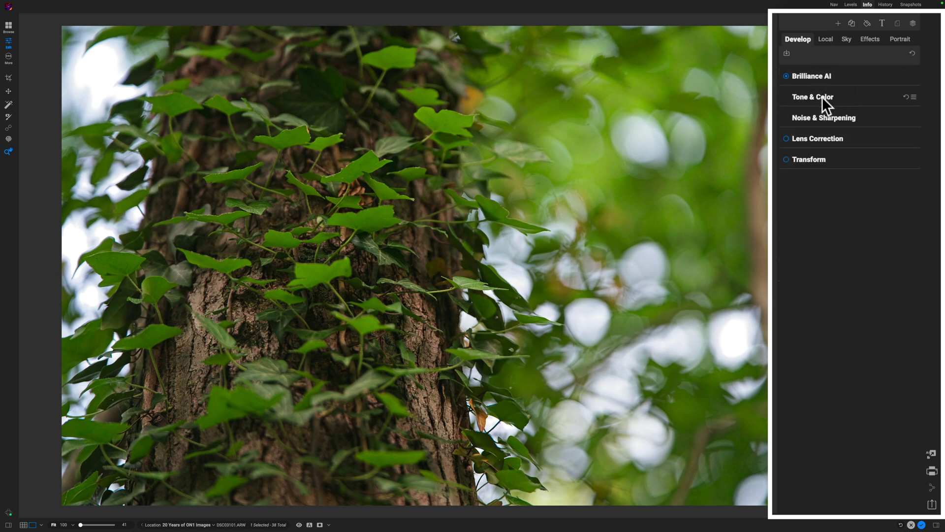
Step: Expand Tone & Color and show the Profile list, with ON1 Standard still active
{"action": "left_click", "coordinate": [822, 97]}
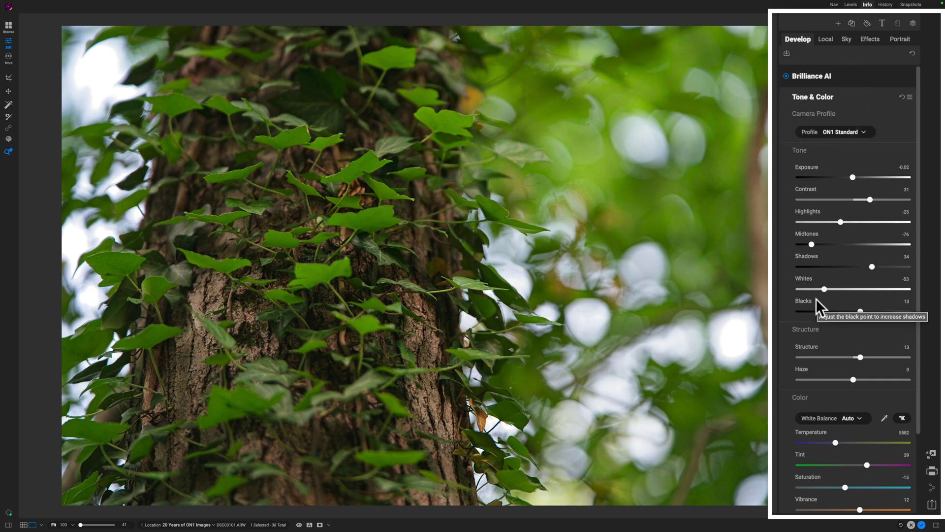
{"action": "left_click", "coordinate": [841, 131]}
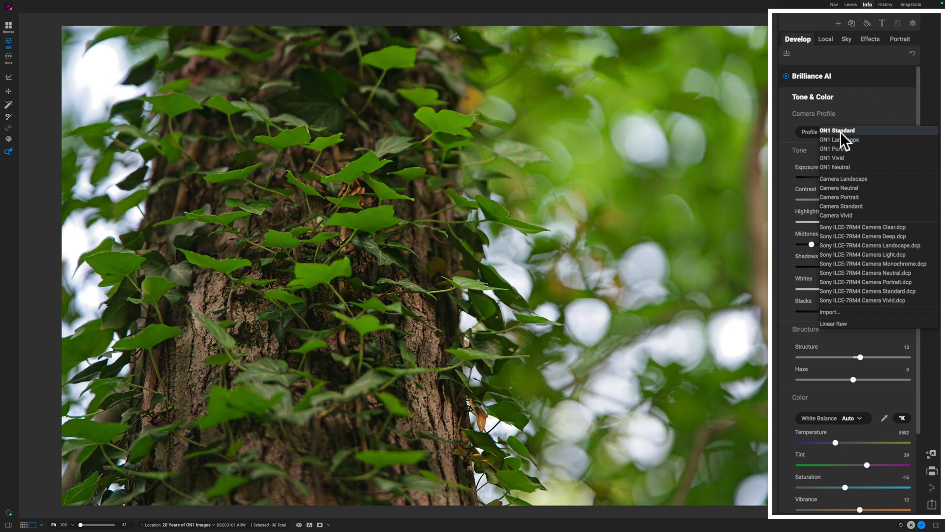
Step: Preview the ON1 Portrait, Vivid and Neutral profiles and the Camera Landscape, Neutral and Portrait profiles
{"action": "left_click", "coordinate": [849, 120]}
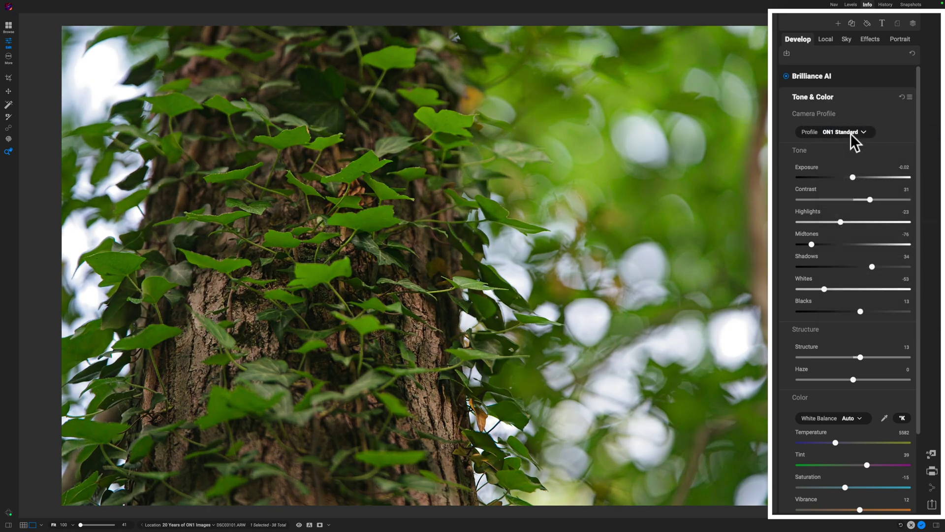
{"action": "left_click", "coordinate": [851, 132]}
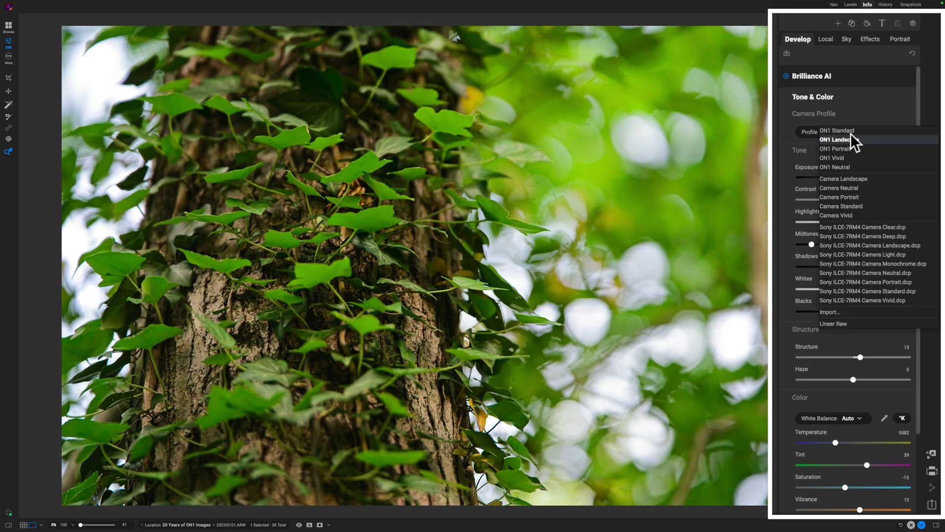
{"action": "key", "text": "Down"}
{"action": "key", "text": "Down"}
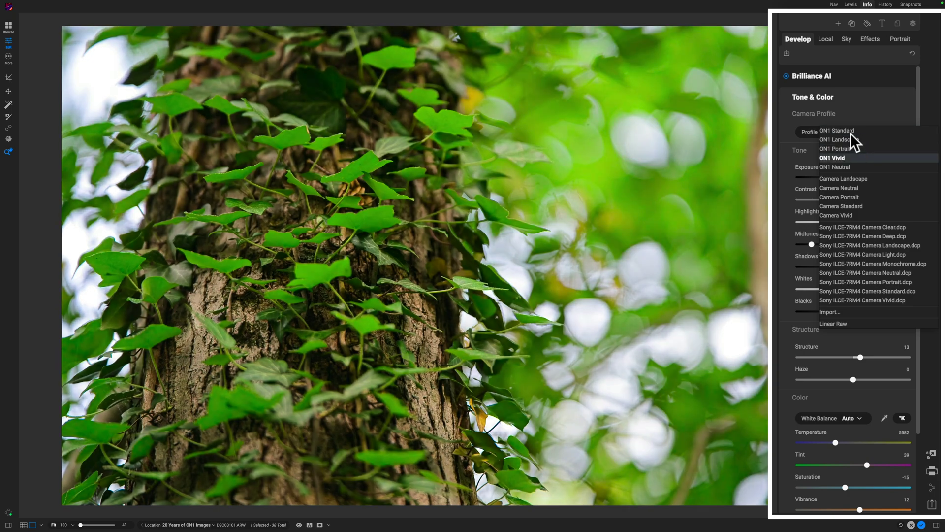
{"action": "key", "text": "Down"}
{"action": "key", "text": "Down"}
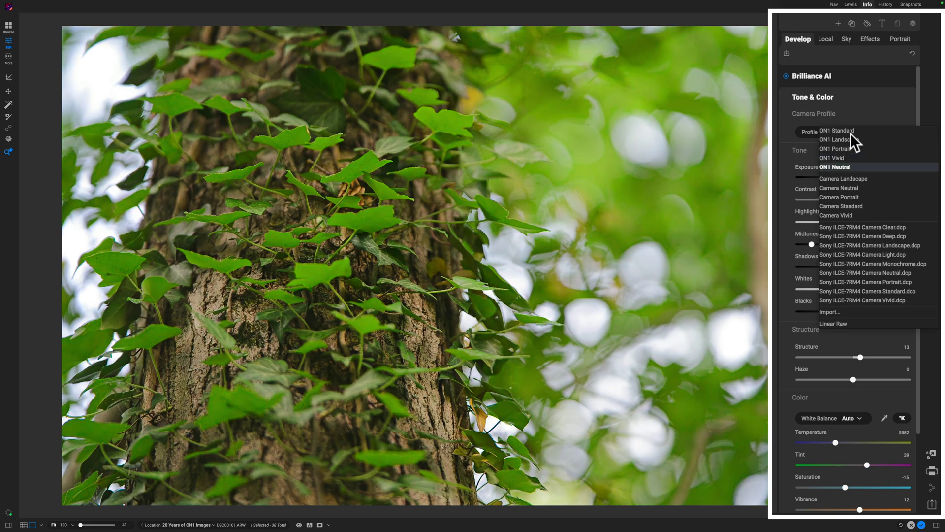
{"action": "key", "text": "Down"}
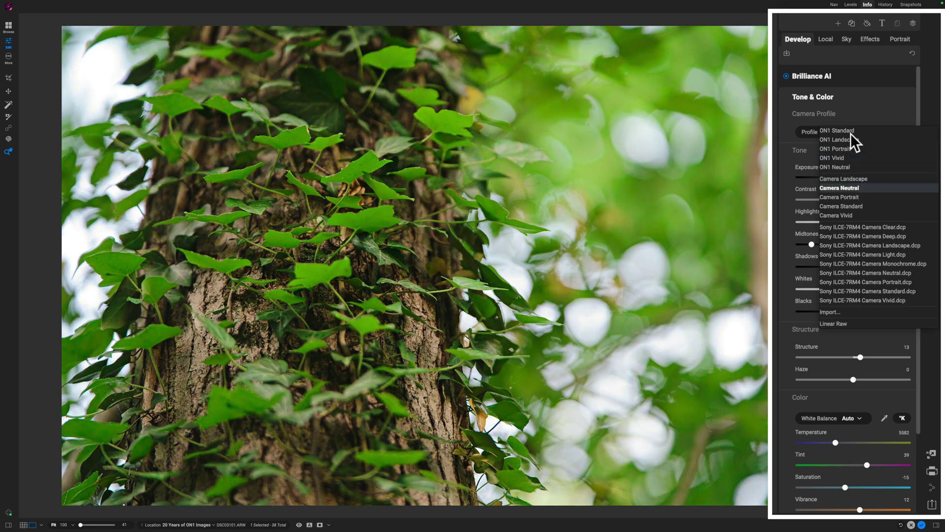
{"action": "key", "text": "Up"}
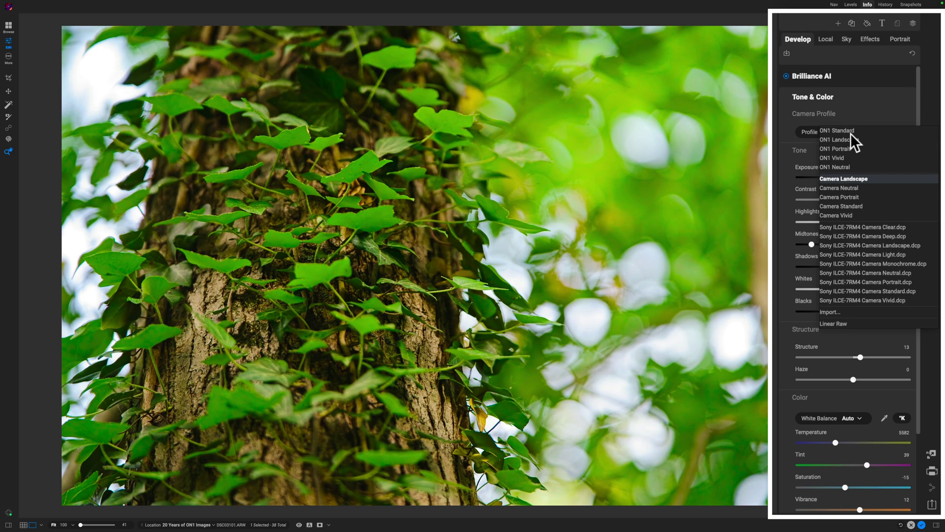
{"action": "key", "text": "Down"}
{"action": "key", "text": "Down"}
{"action": "key", "text": "Down"}
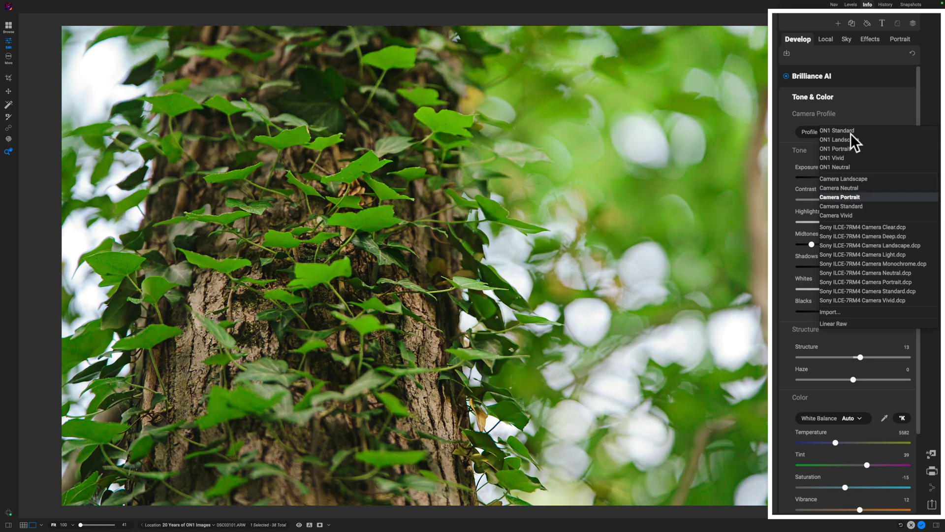
{"action": "key", "text": "Up"}
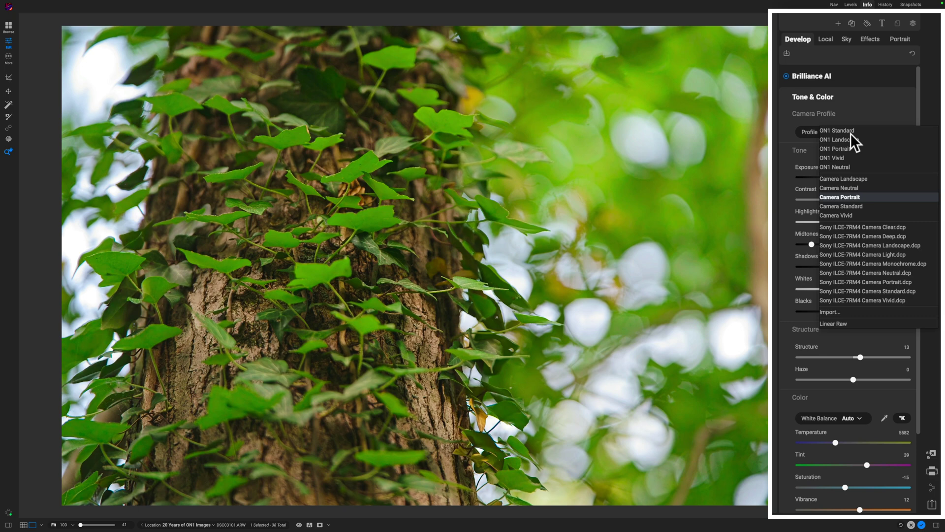
Step: Preview Camera Standard and Vivid, then the Sony Clear, Landscape, Light, Monochrome and Neutral profiles
{"action": "key", "text": "Down"}
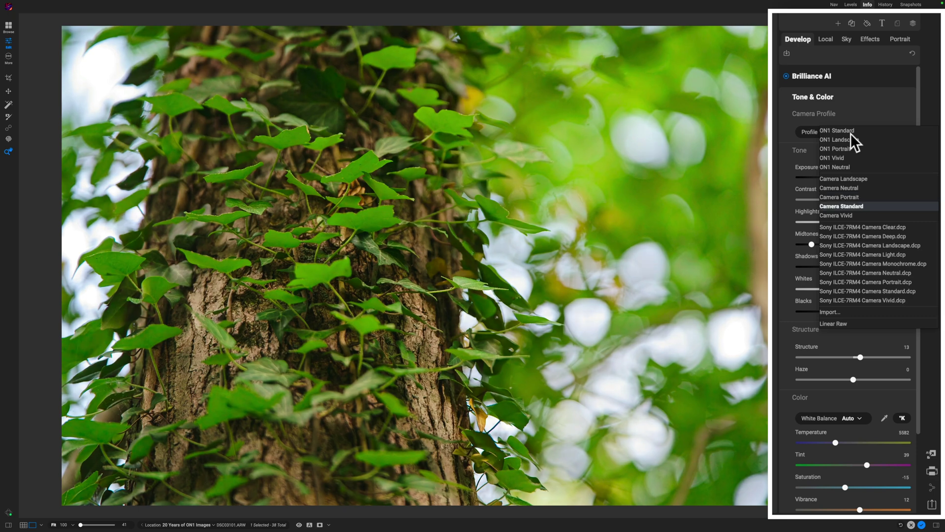
{"action": "key", "text": "Down"}
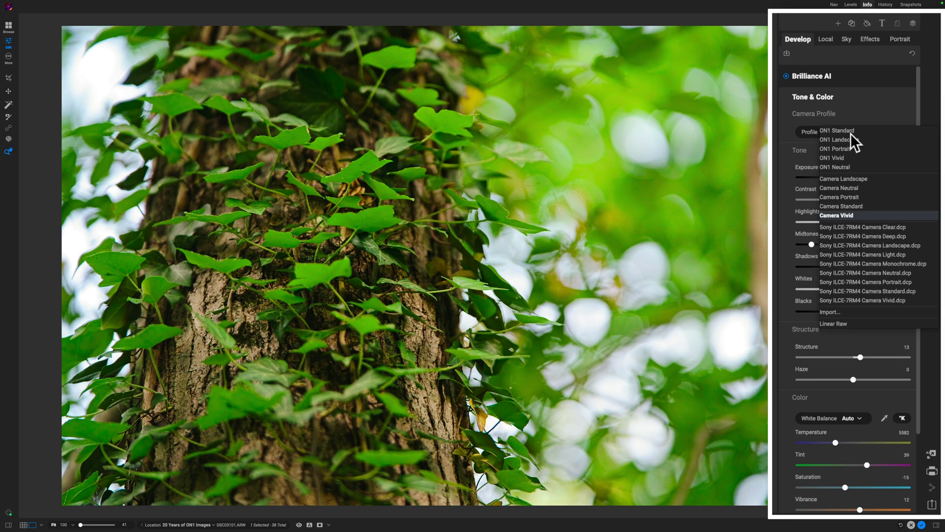
{"action": "key", "text": "Down"}
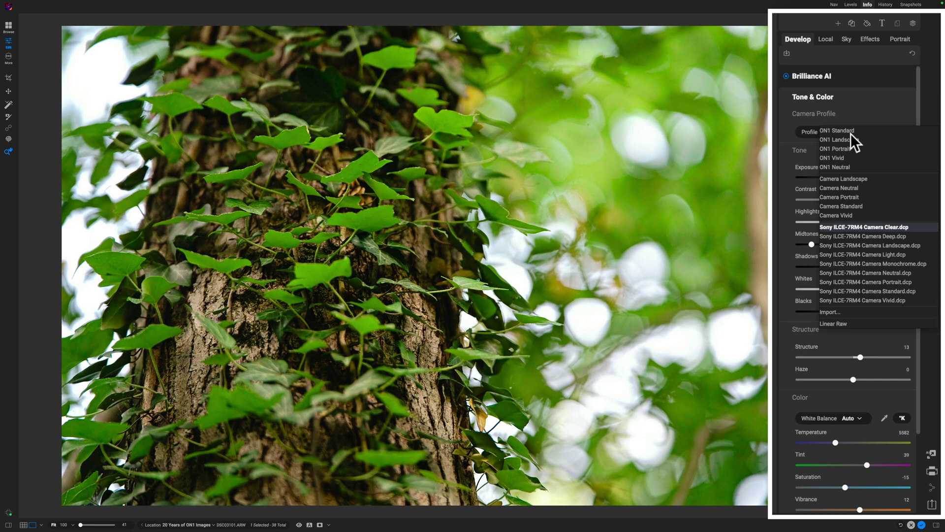
{"action": "key", "text": "Down"}
{"action": "key", "text": "Down"}
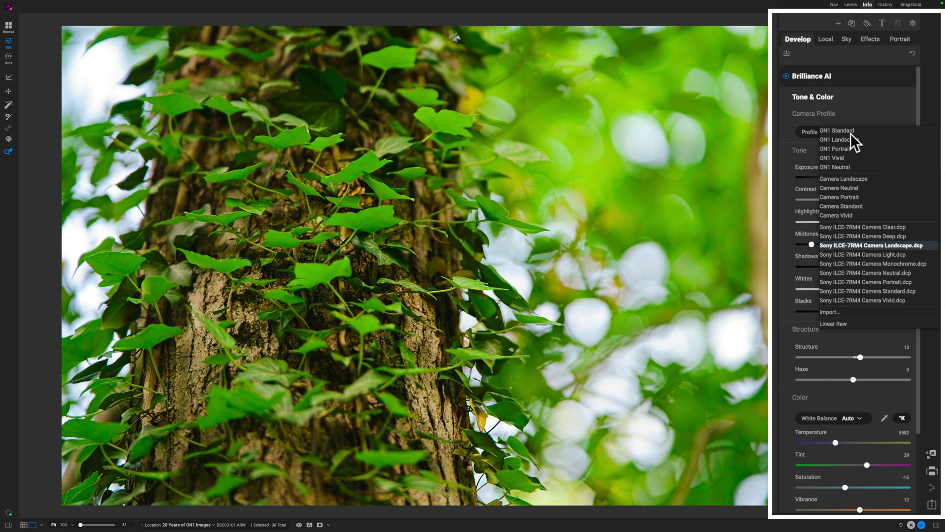
{"action": "key", "text": "Down"}
{"action": "key", "text": "Down"}
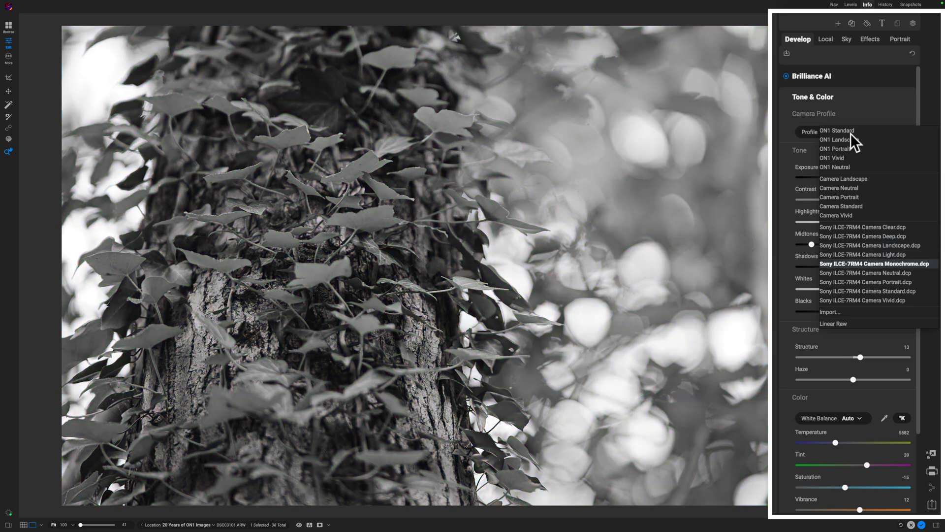
{"action": "key", "text": "Down"}
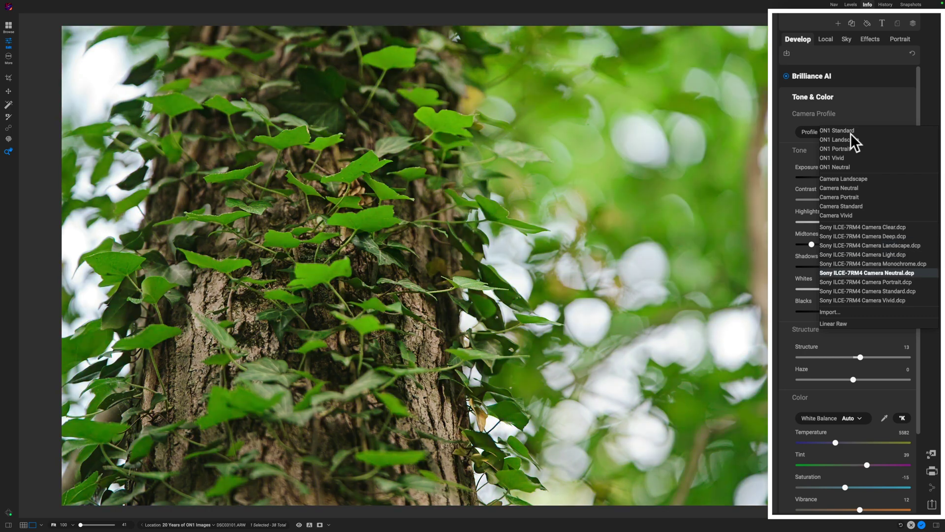
{"action": "key", "text": "Down"}
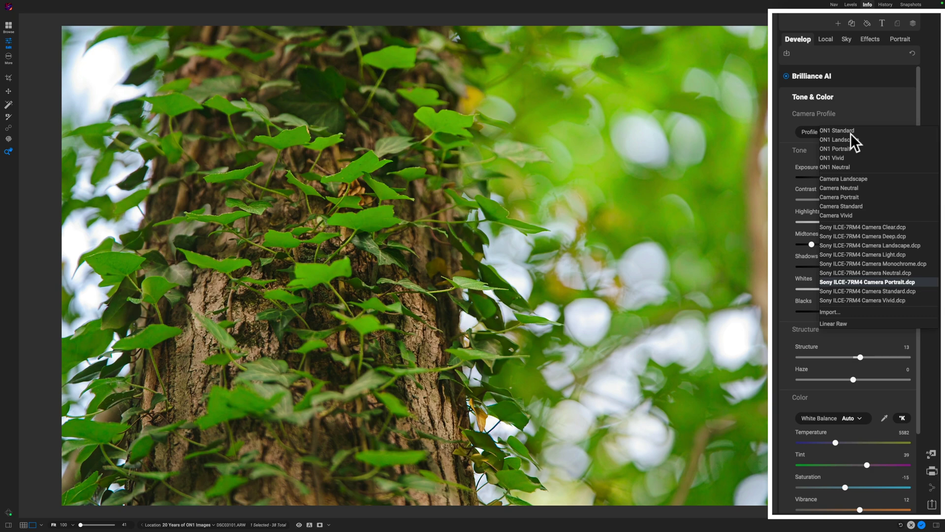
{"action": "key", "text": "Down"}
{"action": "key", "text": "Down"}
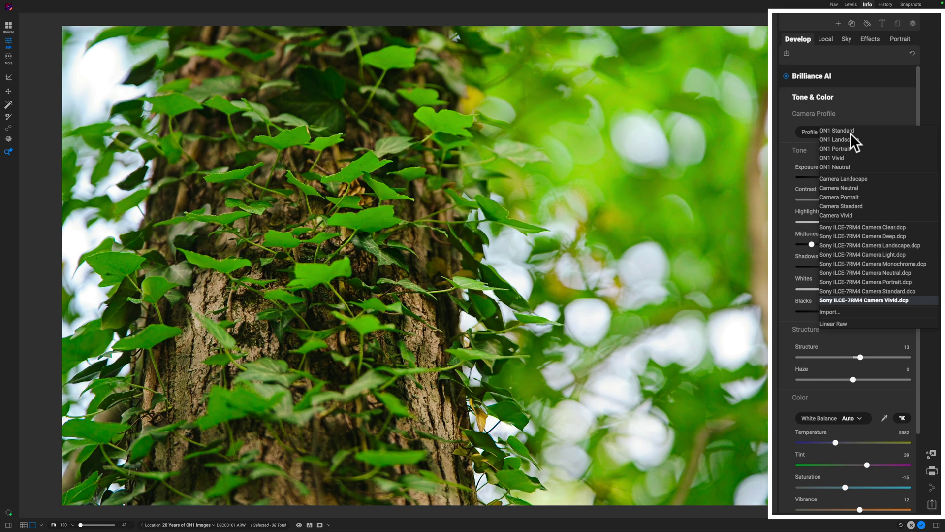
Step: Accept the Sony ILCE-7RM4 Camera Vivid.dcp profile and drag Shadows down to 21
{"action": "key", "text": "Return"}
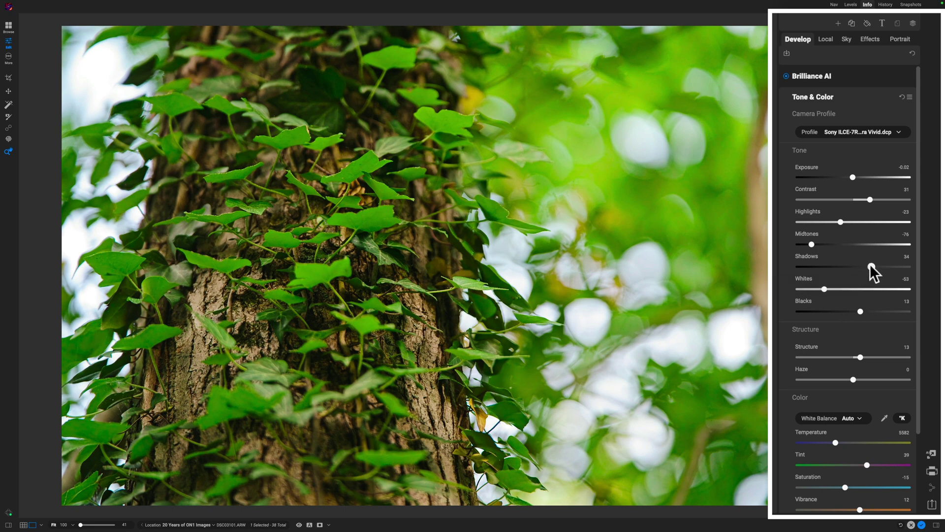
{"action": "left_click_drag", "start_coordinate": [869, 264], "coordinate": [864, 264]}
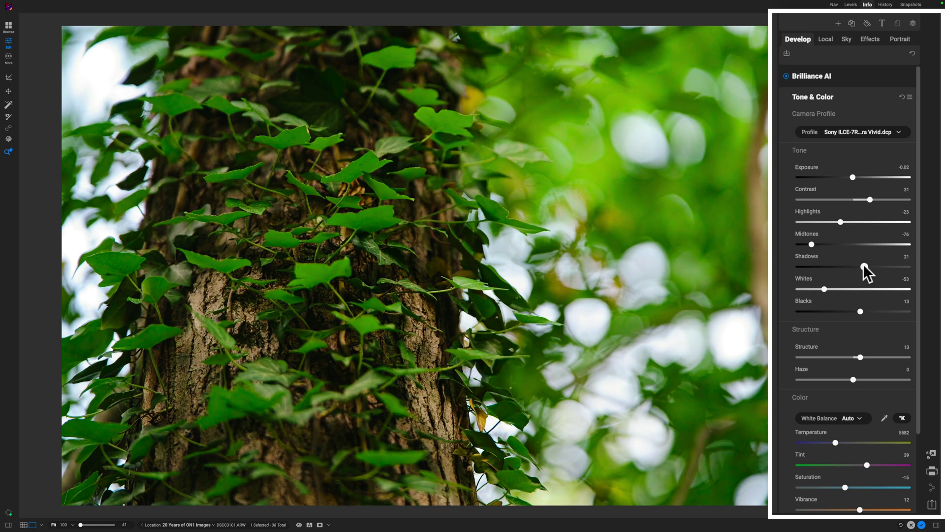
{"action": "left_click", "coordinate": [863, 264]}
Step: Check the Brilliance AI settings, collapse them, and reopen the Tone & Color section
{"action": "left_click", "coordinate": [852, 75]}
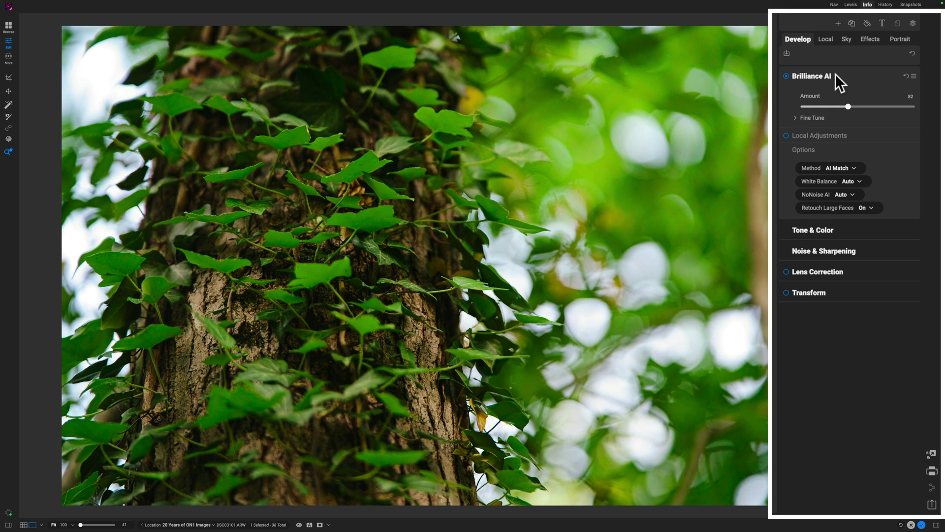
{"action": "left_click", "coordinate": [835, 75]}
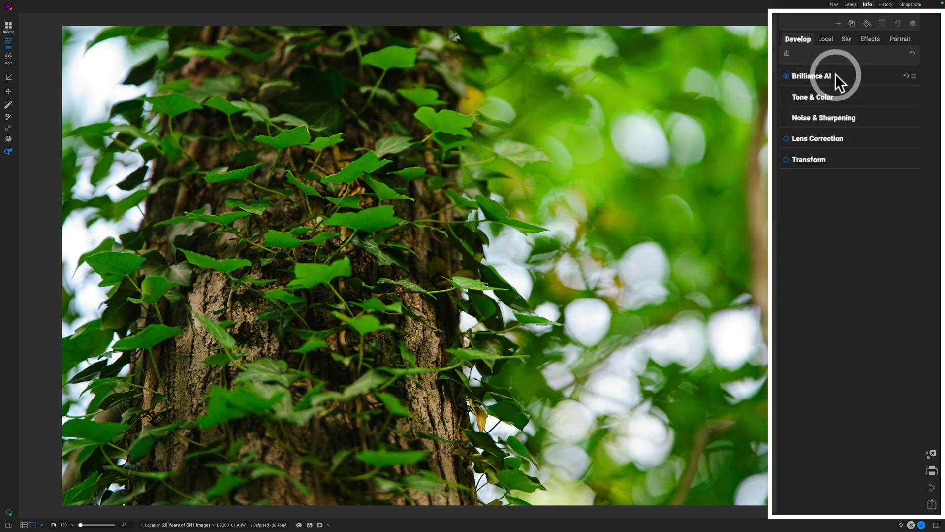
{"action": "left_click", "coordinate": [831, 93]}
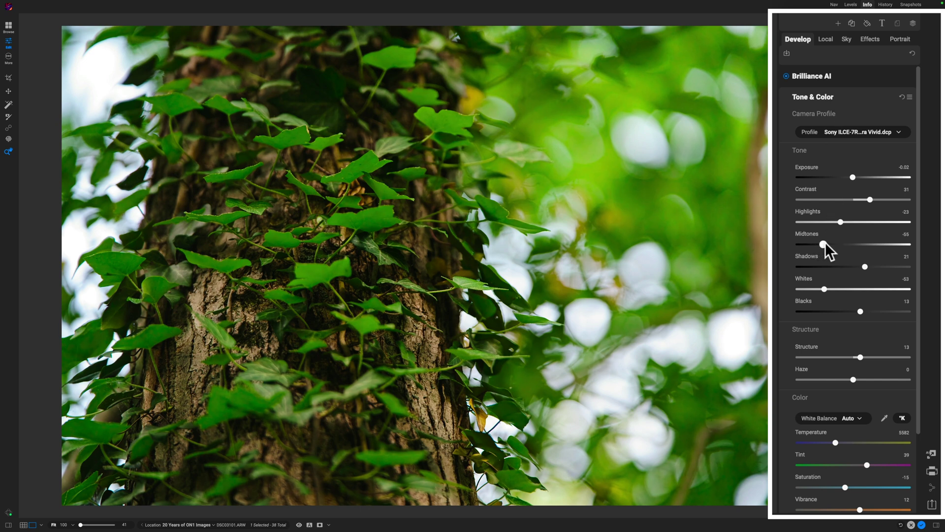
Step: Set Midtones to -47, Shadows to 10 and Blacks to 15, then compare with the unedited photo
{"action": "left_click_drag", "start_coordinate": [843, 244], "coordinate": [844, 245]}
{"action": "left_click_drag", "start_coordinate": [828, 240], "coordinate": [828, 240]}
{"action": "left_click_drag", "start_coordinate": [864, 266], "coordinate": [859, 266]}
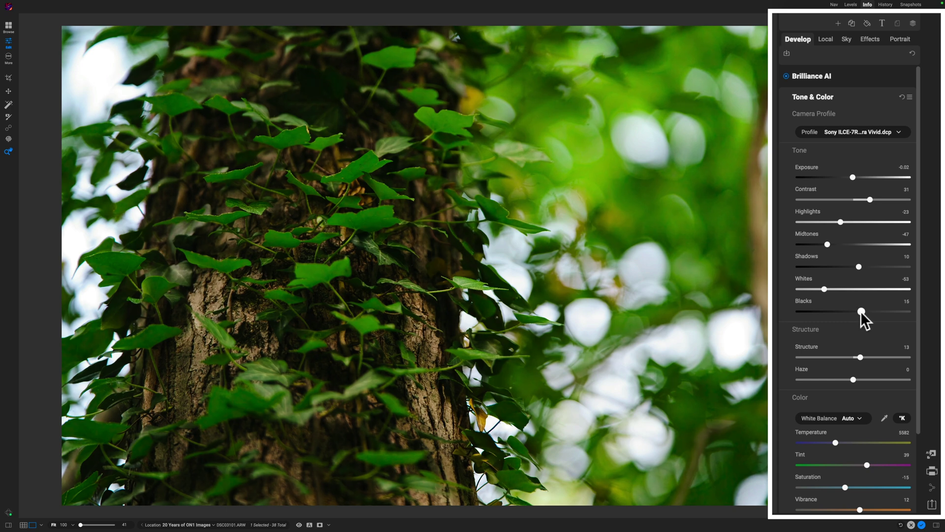
{"action": "left_click", "coordinate": [861, 311]}
{"action": "key", "text": "backslash"}
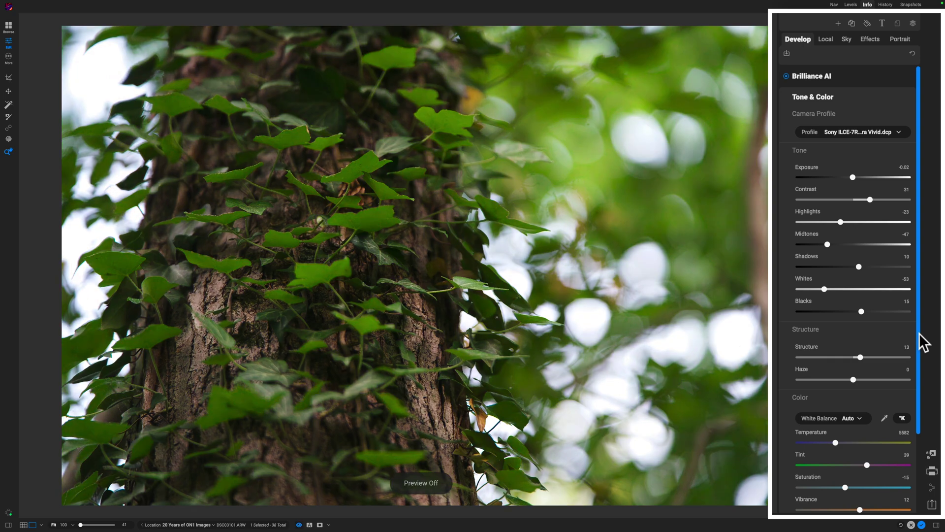
{"action": "key", "text": "backslash"}
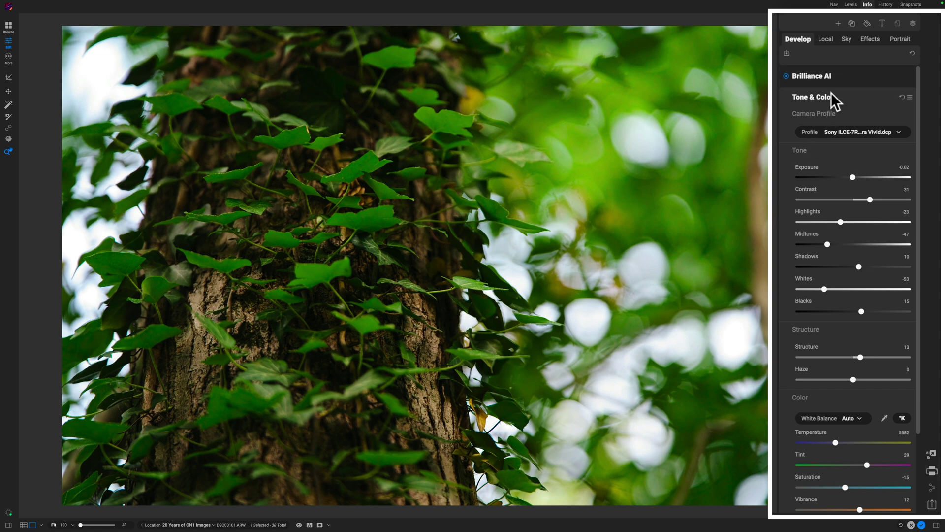
Step: Add a Color Enhancer effect, collapse its Color and Styles sections, and select the yellow Color Range swatch
{"action": "left_click", "coordinate": [870, 40]}
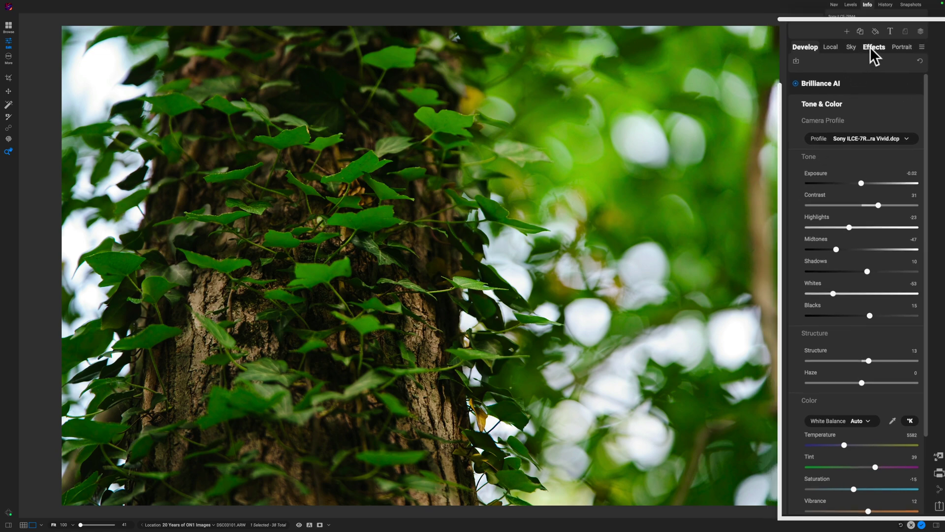
{"action": "left_click", "coordinate": [878, 200]}
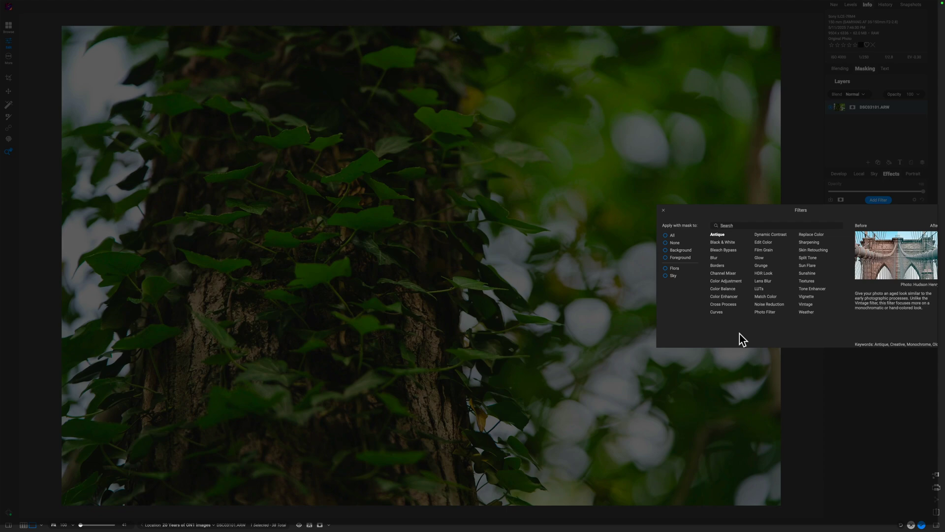
{"action": "left_click", "coordinate": [728, 297]}
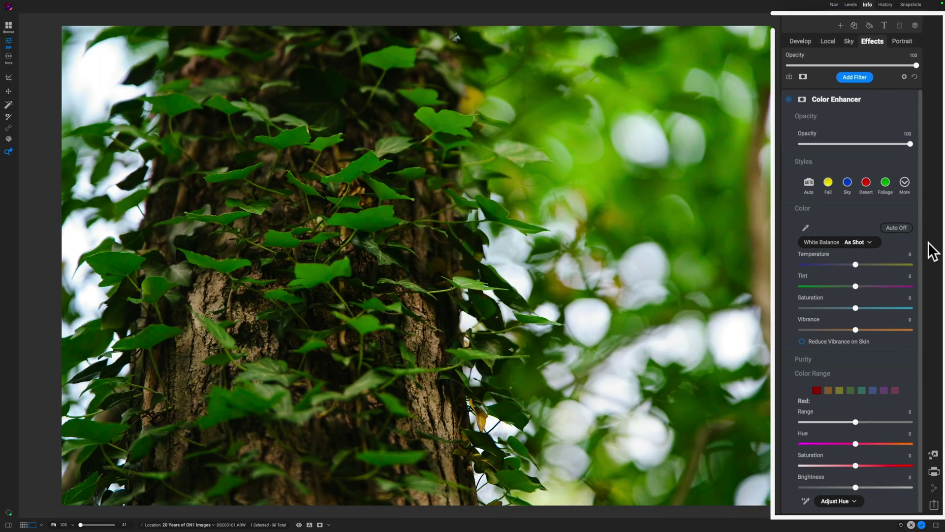
{"action": "left_click", "coordinate": [824, 208]}
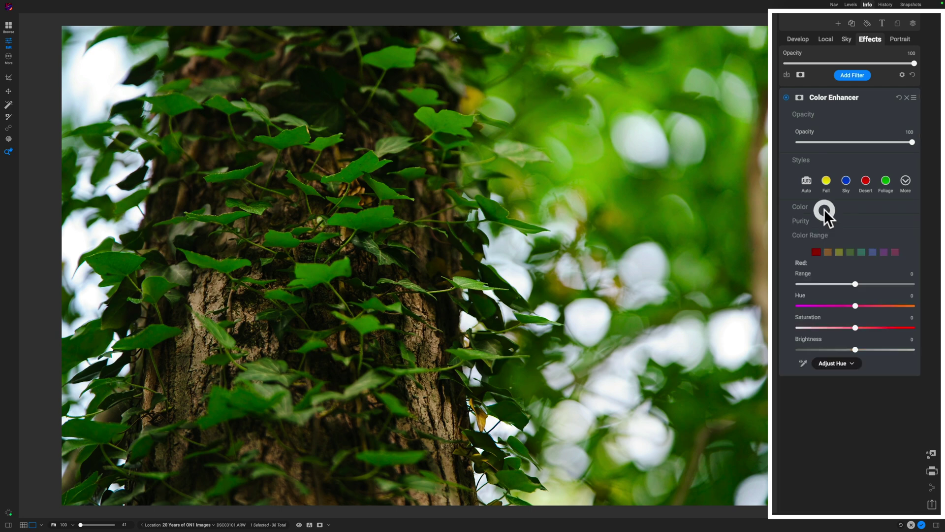
{"action": "left_click", "coordinate": [816, 163]}
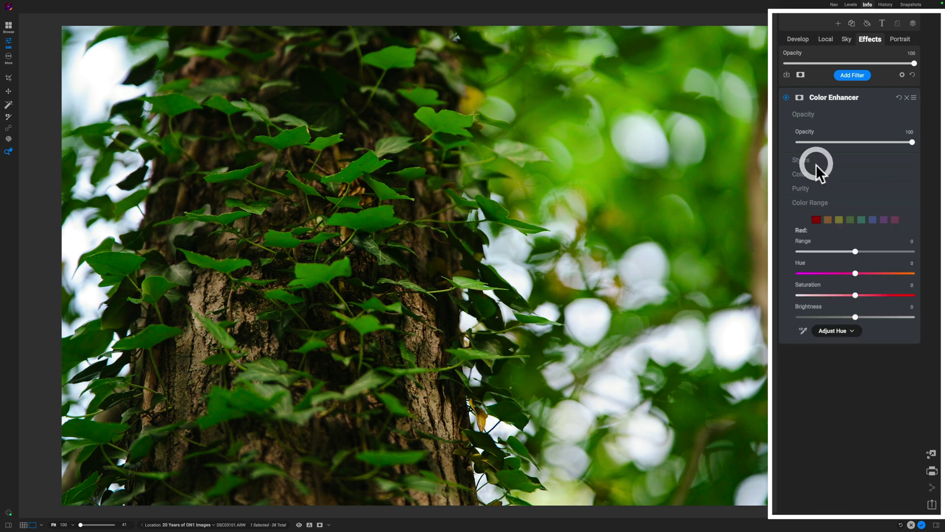
{"action": "left_click", "coordinate": [840, 220]}
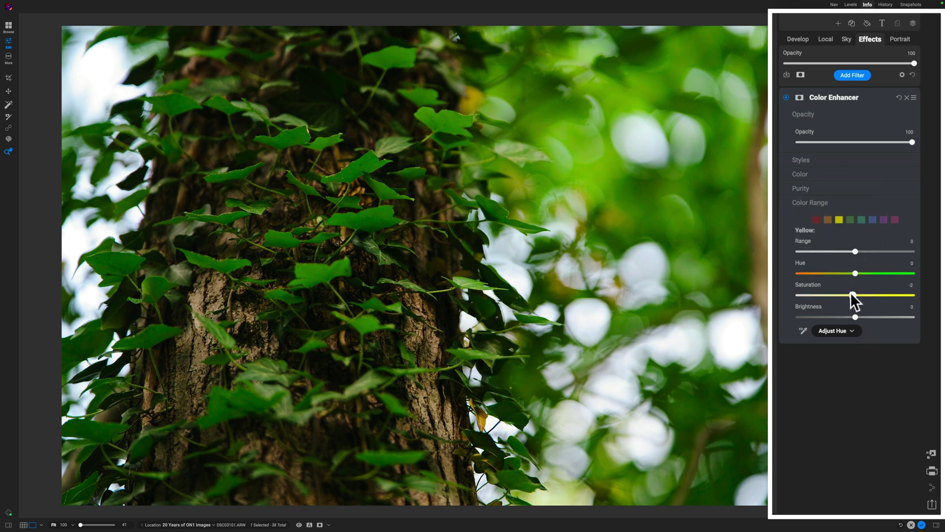
Step: Lower yellow Saturation to -24 and Brightness to -17, compare with the filter off, and adjust Range
{"action": "left_click_drag", "start_coordinate": [852, 293], "coordinate": [835, 295]}
{"action": "left_click_drag", "start_coordinate": [838, 295], "coordinate": [829, 296]}
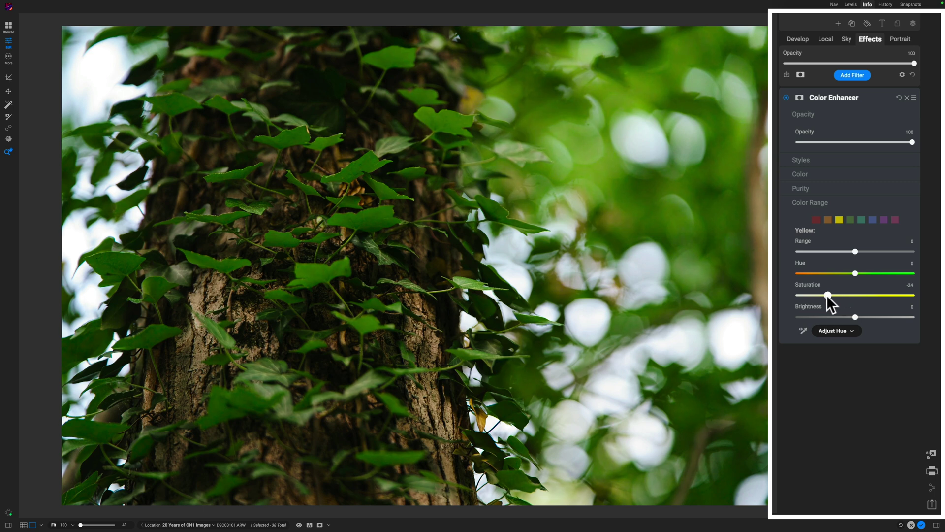
{"action": "left_click", "coordinate": [828, 295]}
{"action": "left_click_drag", "start_coordinate": [841, 318], "coordinate": [833, 317]}
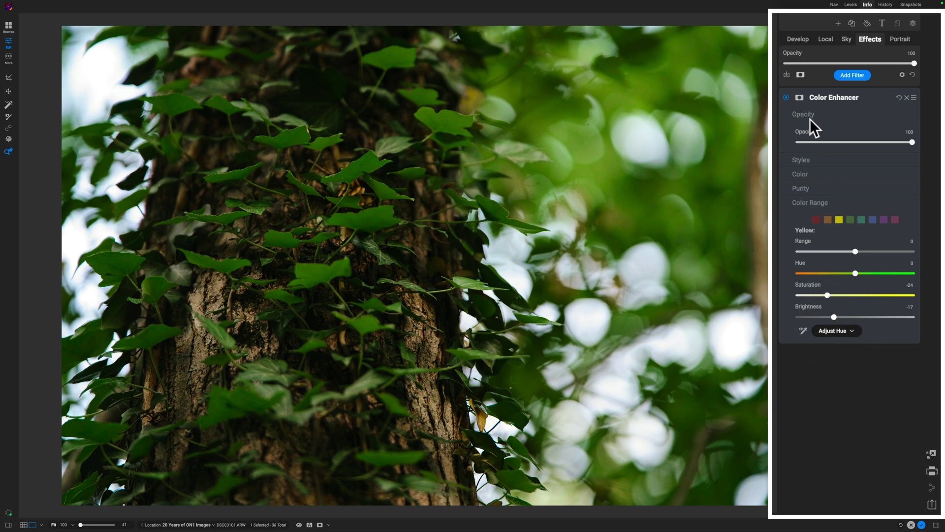
{"action": "left_click", "coordinate": [784, 99]}
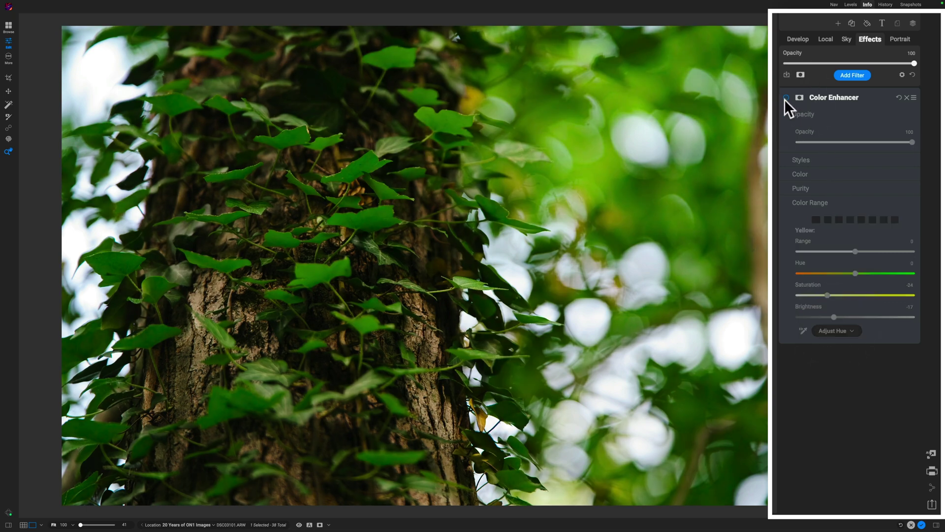
{"action": "left_click", "coordinate": [784, 99]}
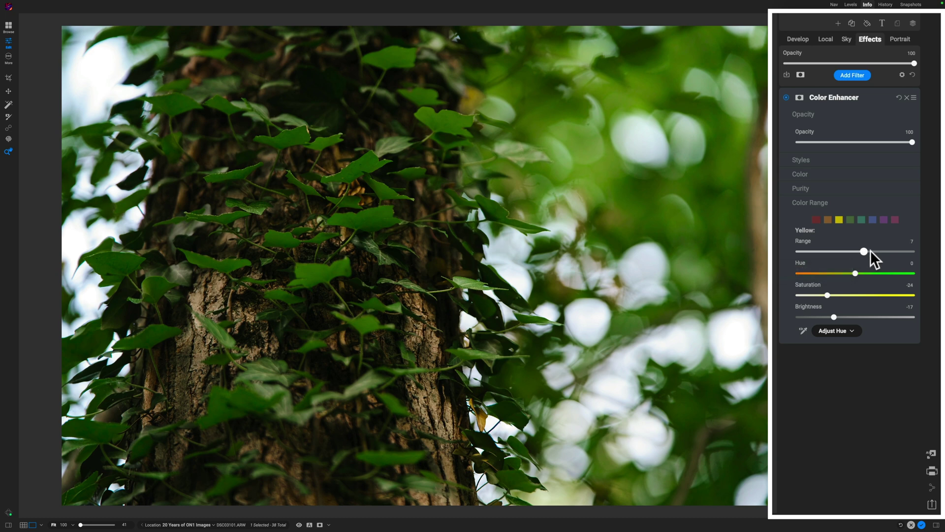
{"action": "left_click", "coordinate": [912, 250]}
Step: Narrow the Color Enhancer's yellow Range to -32
{"action": "left_click_drag", "start_coordinate": [911, 250], "coordinate": [817, 258]}
{"action": "left_click", "coordinate": [804, 260]}
{"action": "left_click", "coordinate": [828, 253]}
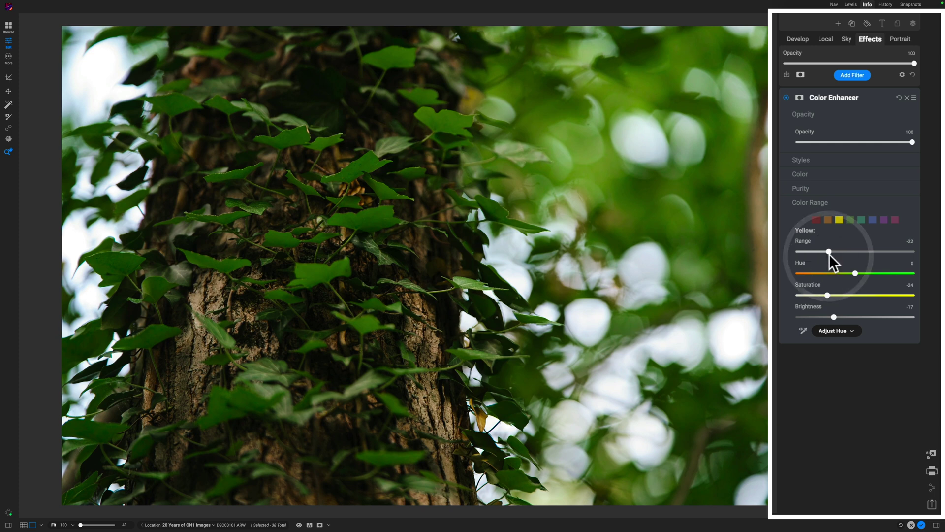
Step: Toggle the Color Enhancer off and on to compare the photo, leaving it on
{"action": "left_click", "coordinate": [785, 97]}
{"action": "left_click", "coordinate": [784, 97]}
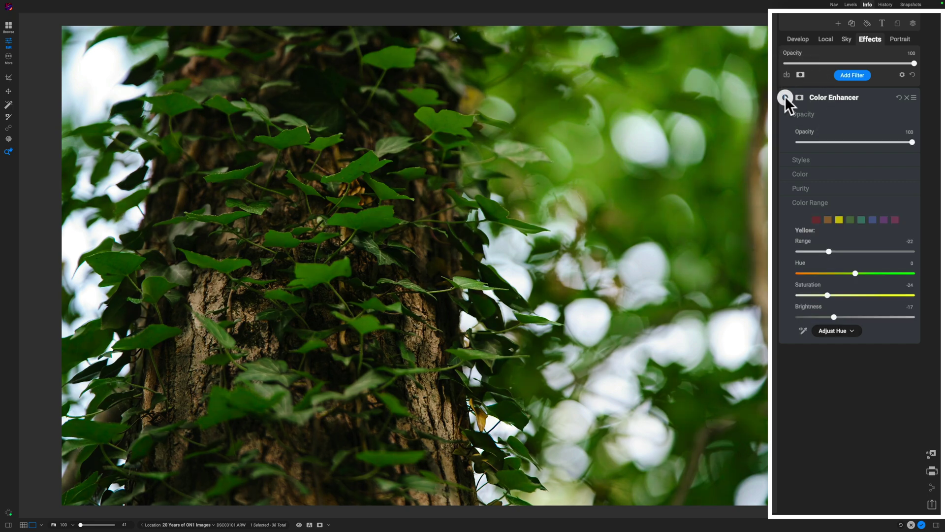
{"action": "left_click", "coordinate": [784, 97]}
{"action": "left_click", "coordinate": [785, 97]}
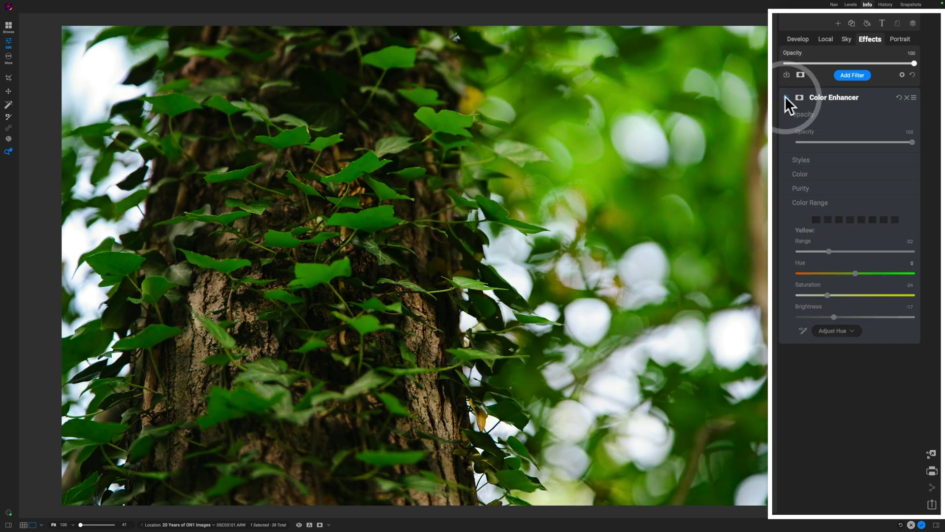
{"action": "left_click", "coordinate": [785, 97]}
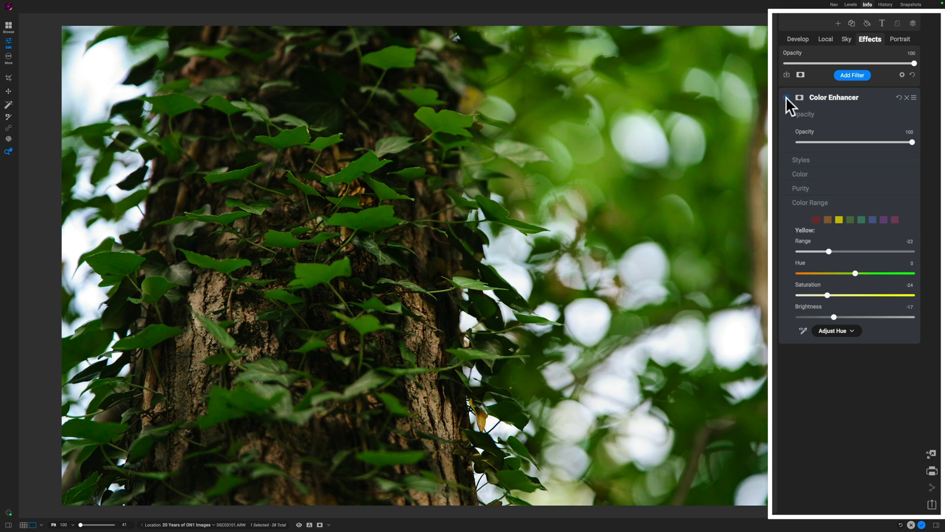
{"action": "left_click", "coordinate": [785, 97]}
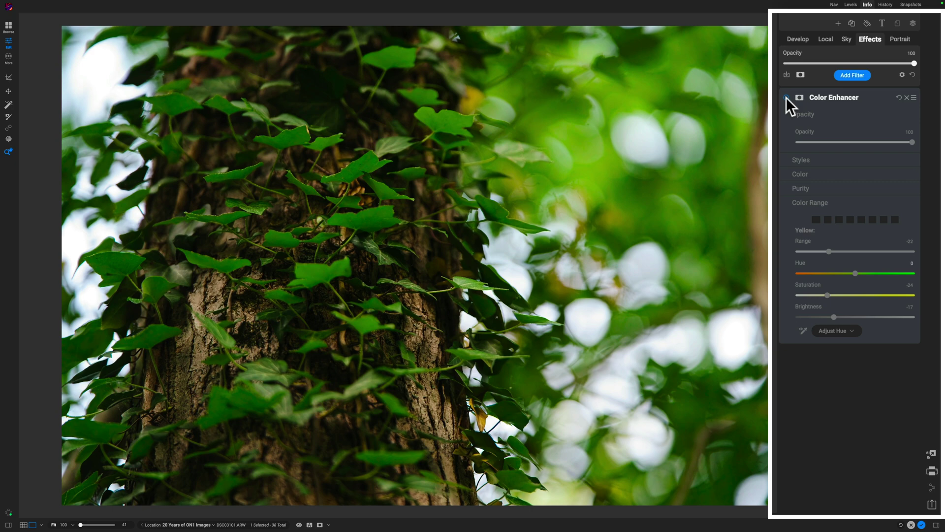
{"action": "left_click", "coordinate": [786, 96]}
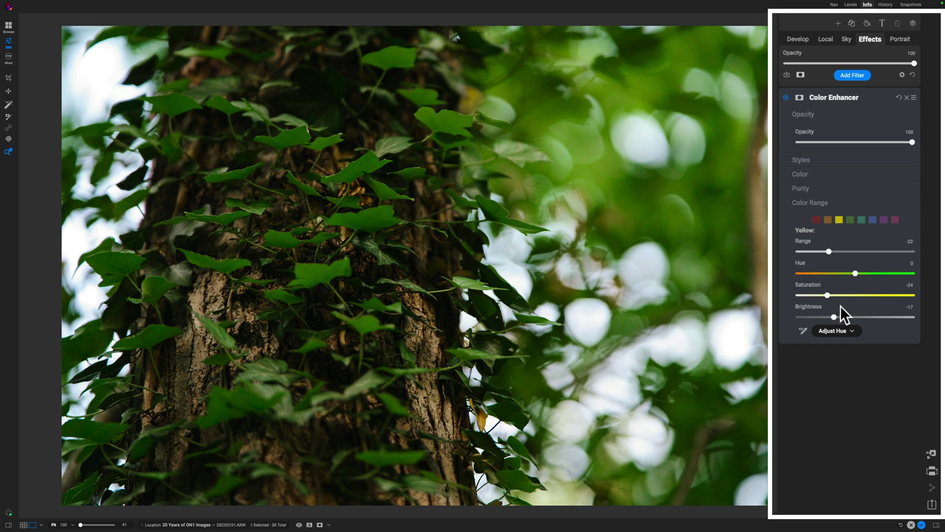
Step: Select the green colour range and set its Brightness to -30 and Hue to -6
{"action": "left_click", "coordinate": [850, 219]}
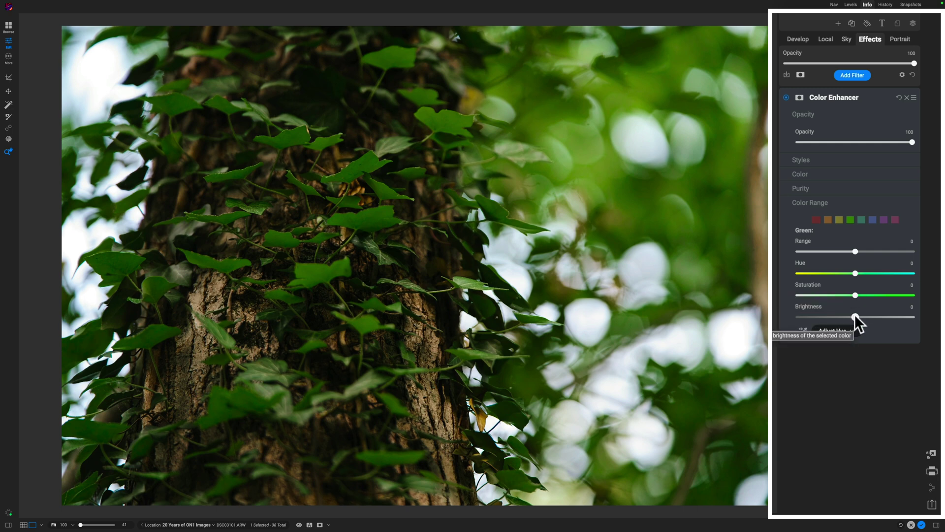
{"action": "left_click_drag", "start_coordinate": [855, 317], "coordinate": [835, 317]}
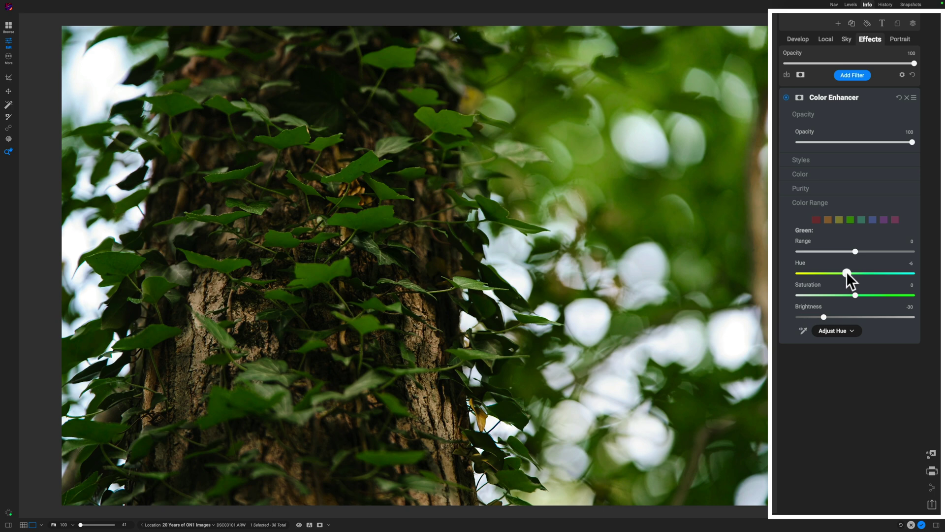
{"action": "left_click", "coordinate": [847, 273]}
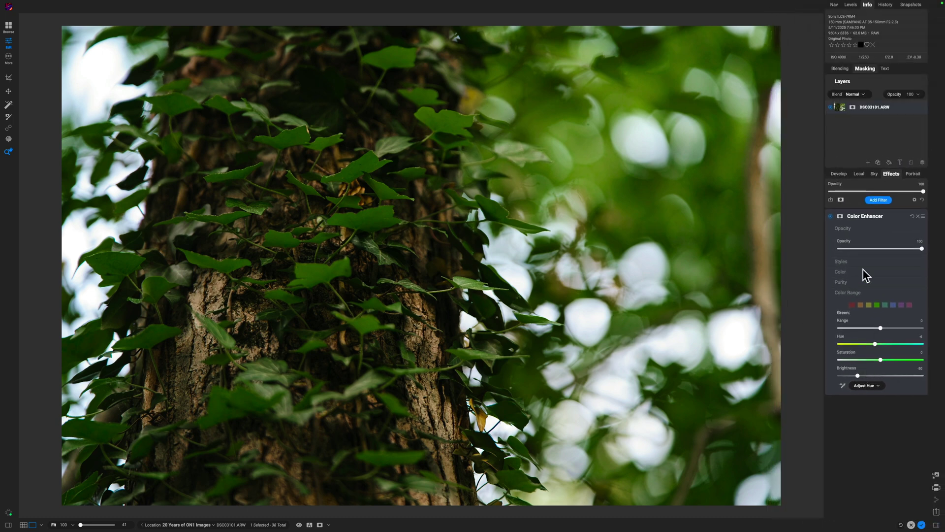
Step: Collapse the Color Enhancer, preview the unedited photo with Ctrl+P, then open the Filters browser
{"action": "left_click", "coordinate": [872, 216]}
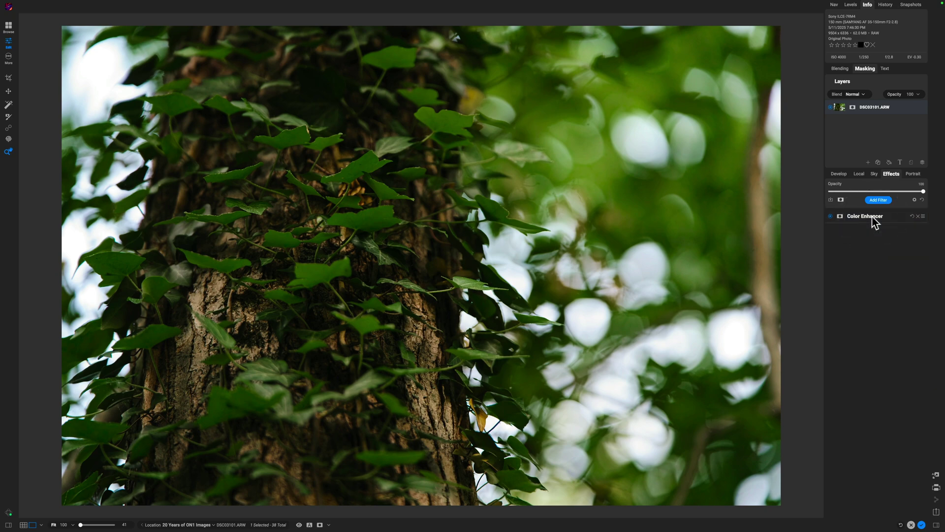
{"action": "key", "text": "ctrl+p"}
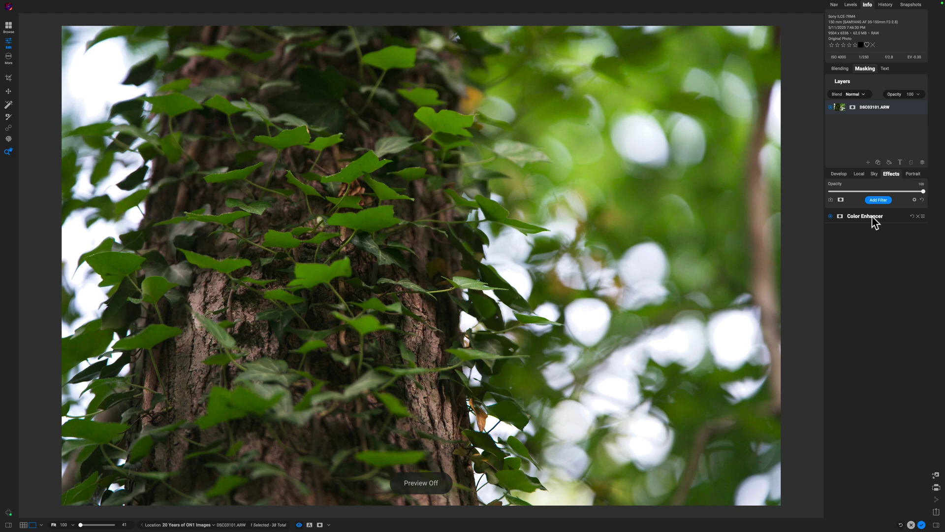
{"action": "key", "text": "ctrl+p"}
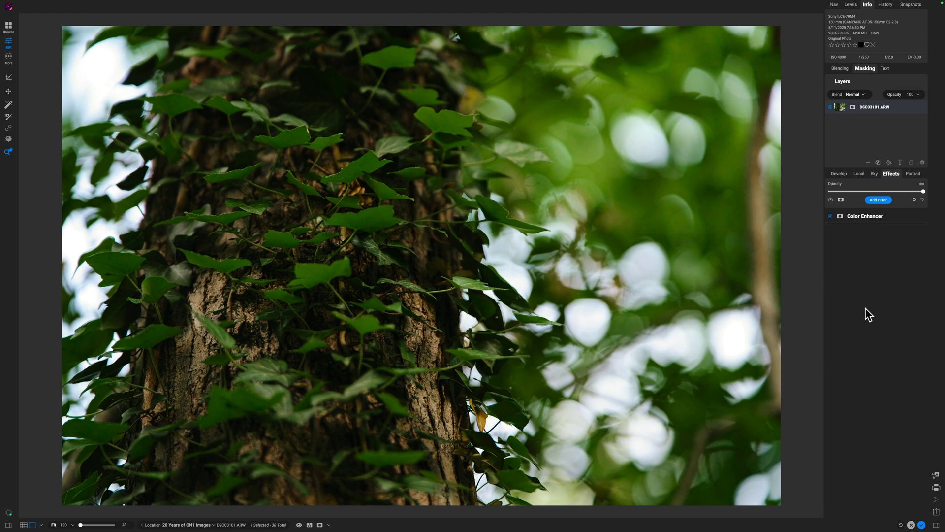
{"action": "left_click", "coordinate": [878, 200]}
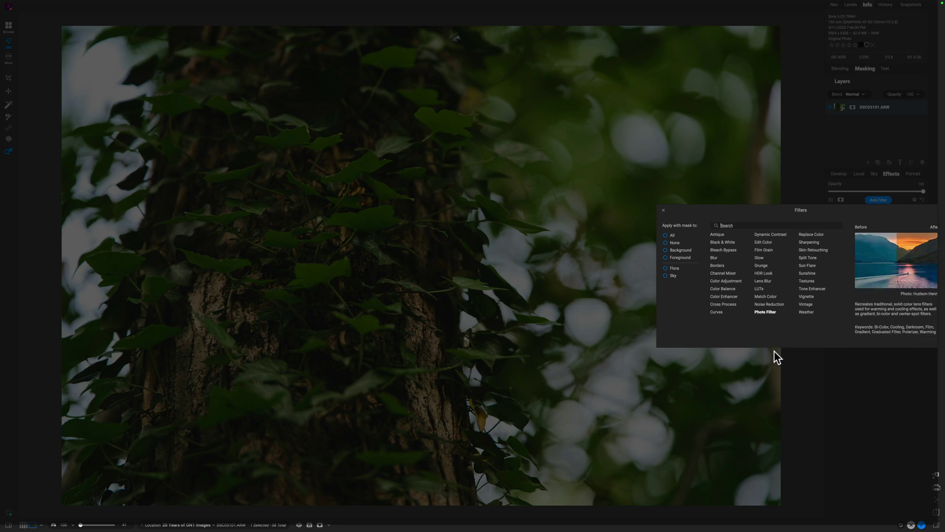
Step: Add a solid blue Photo Filter, previewed at full strength, then set Amount to 13
{"action": "left_click", "coordinate": [764, 312]}
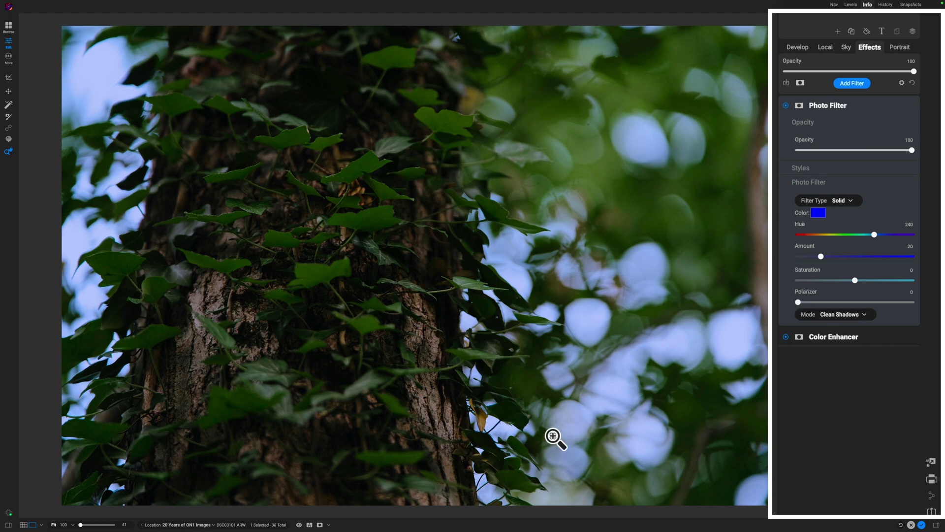
{"action": "left_click_drag", "start_coordinate": [820, 256], "coordinate": [931, 270]}
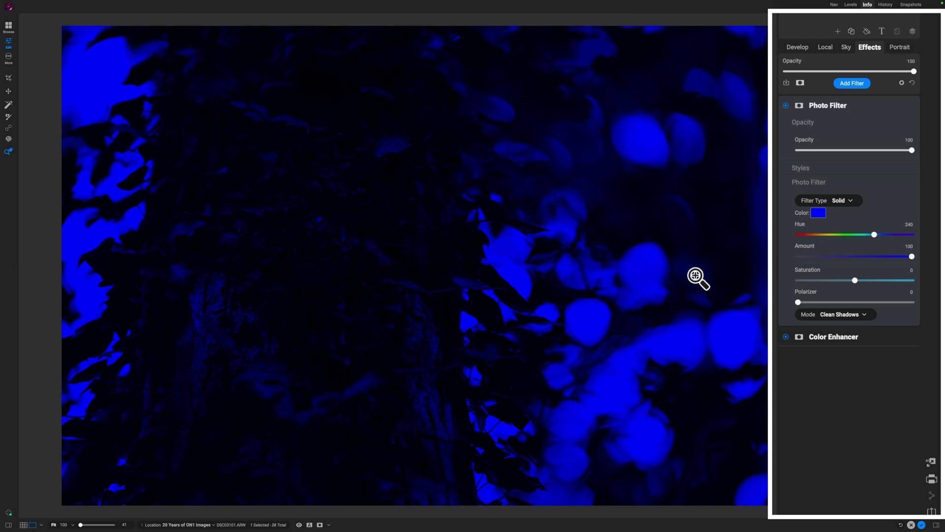
{"action": "left_click", "coordinate": [814, 255]}
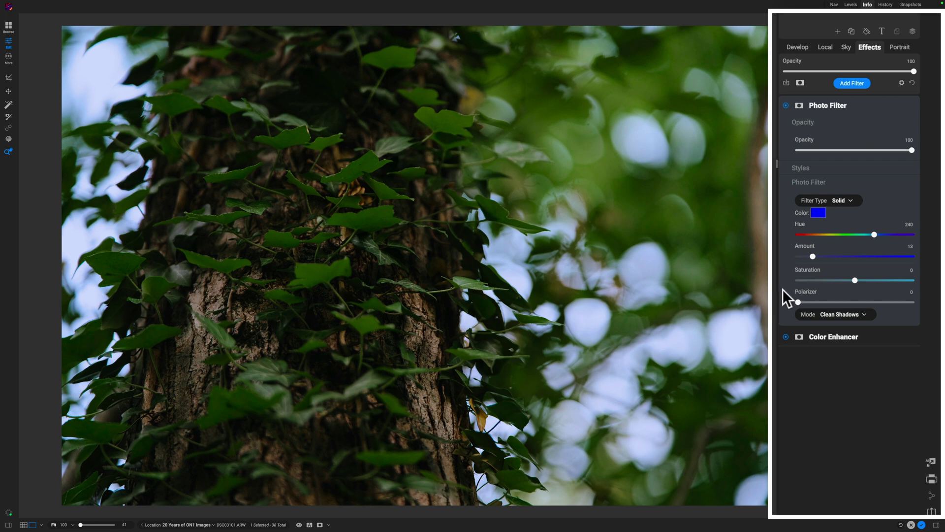
Step: Change the Photo Filter tint from blue to a soft pink at Hue 289 in the Colors picker
{"action": "left_click", "coordinate": [821, 213]}
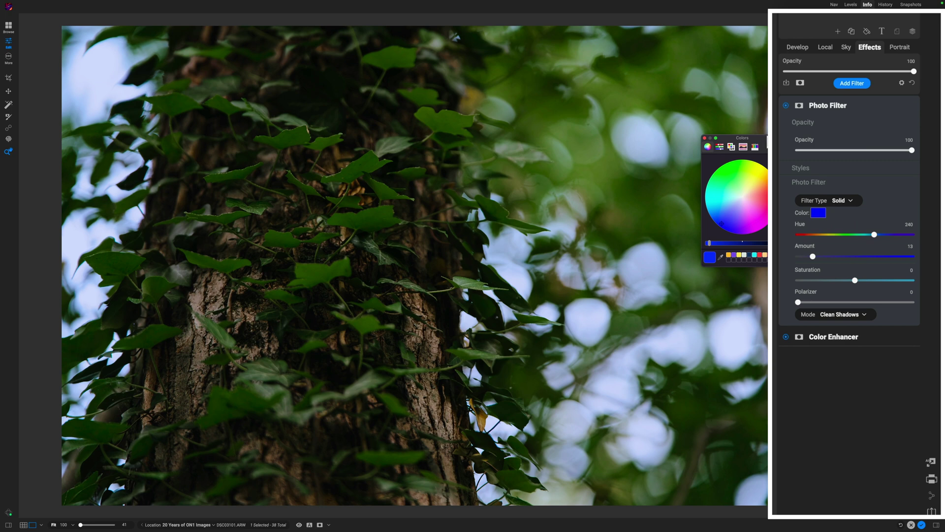
{"action": "left_click_drag", "start_coordinate": [760, 139], "coordinate": [733, 116]}
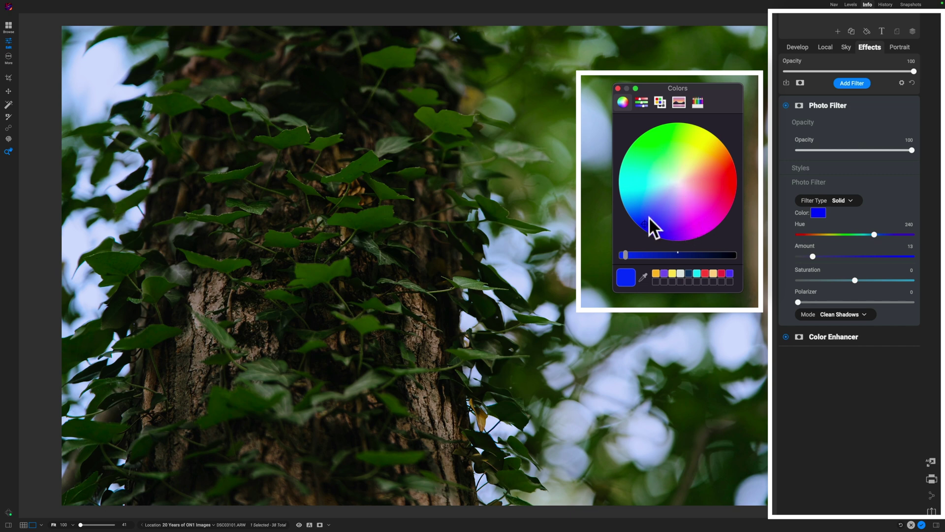
{"action": "left_click_drag", "start_coordinate": [645, 224], "coordinate": [690, 215]}
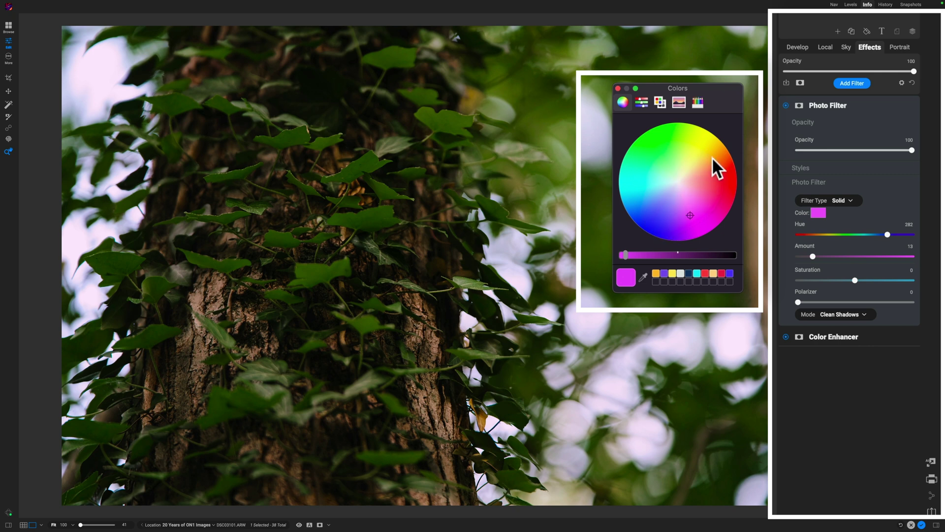
{"action": "left_click", "coordinate": [690, 212]}
{"action": "left_click", "coordinate": [690, 212]}
{"action": "left_click_drag", "start_coordinate": [691, 209], "coordinate": [690, 202]}
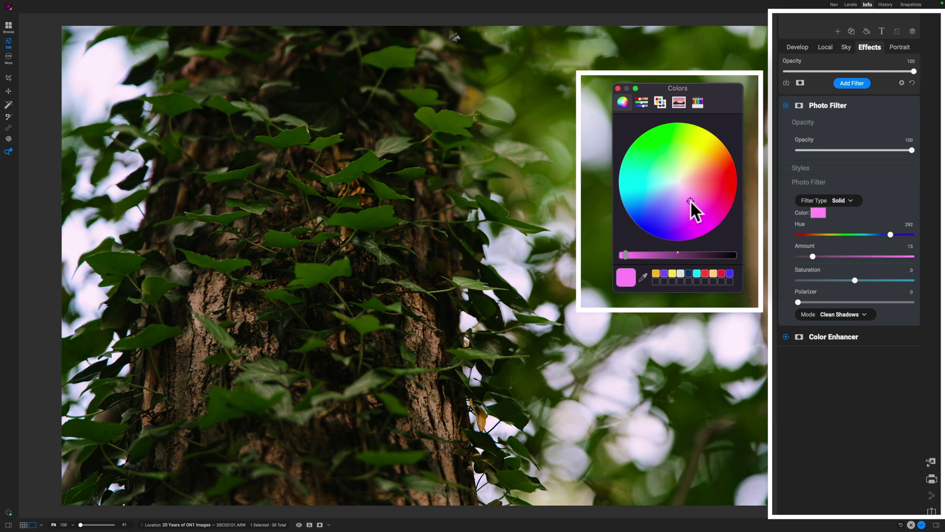
{"action": "left_click_drag", "start_coordinate": [690, 200], "coordinate": [689, 200]}
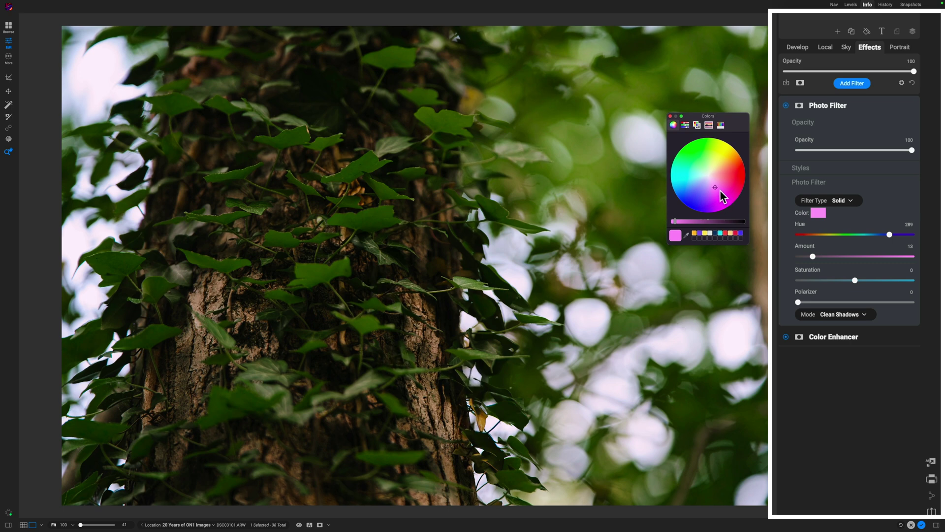
{"action": "left_click", "coordinate": [670, 116]}
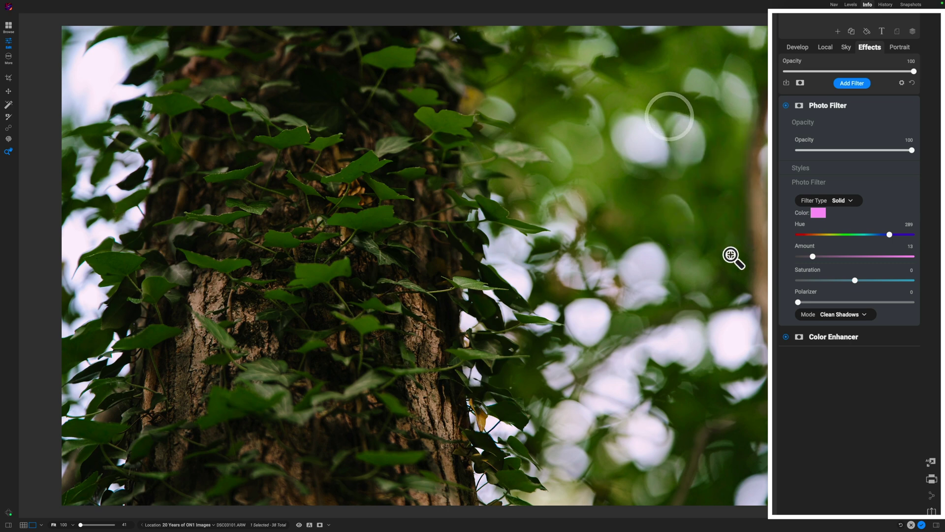
Step: Compare the pink Photo Filter on and off, then set Polarizer to 16 and Saturation to 4
{"action": "left_click", "coordinate": [786, 106]}
{"action": "left_click", "coordinate": [786, 106]}
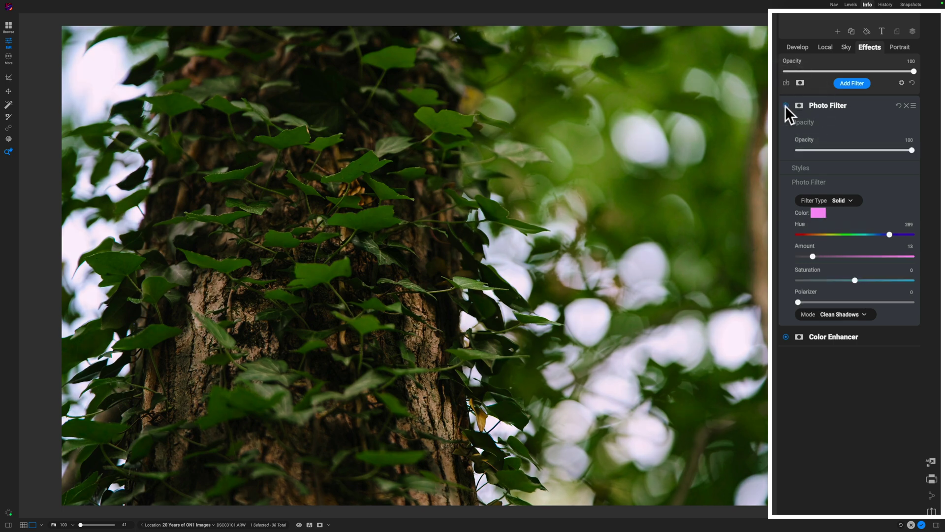
{"action": "left_click", "coordinate": [786, 105]}
{"action": "left_click", "coordinate": [785, 105]}
{"action": "left_click_drag", "start_coordinate": [824, 302], "coordinate": [871, 302]}
{"action": "left_click_drag", "start_coordinate": [886, 280], "coordinate": [854, 284]}
{"action": "left_click", "coordinate": [859, 282]}
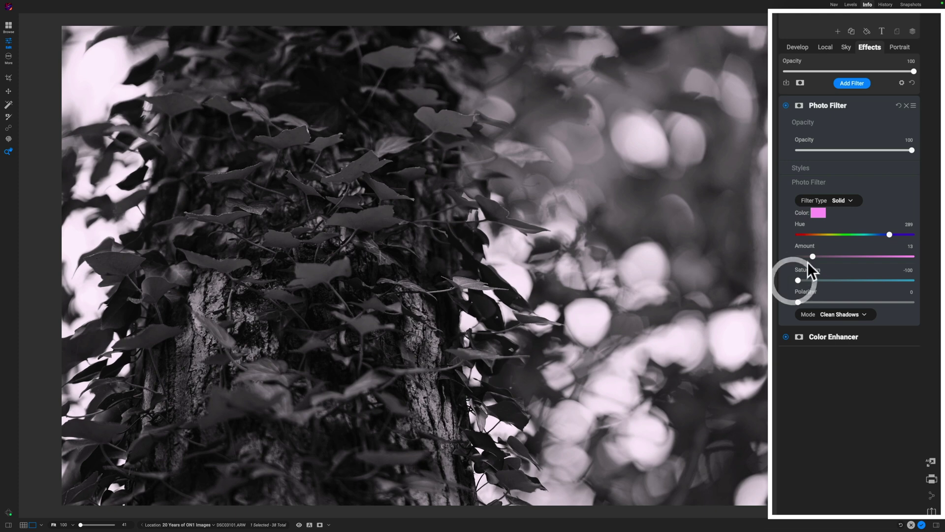
Step: Set the Photo Filter Amount to 17 and compare the photo with and without it
{"action": "left_click_drag", "start_coordinate": [813, 256], "coordinate": [852, 257]}
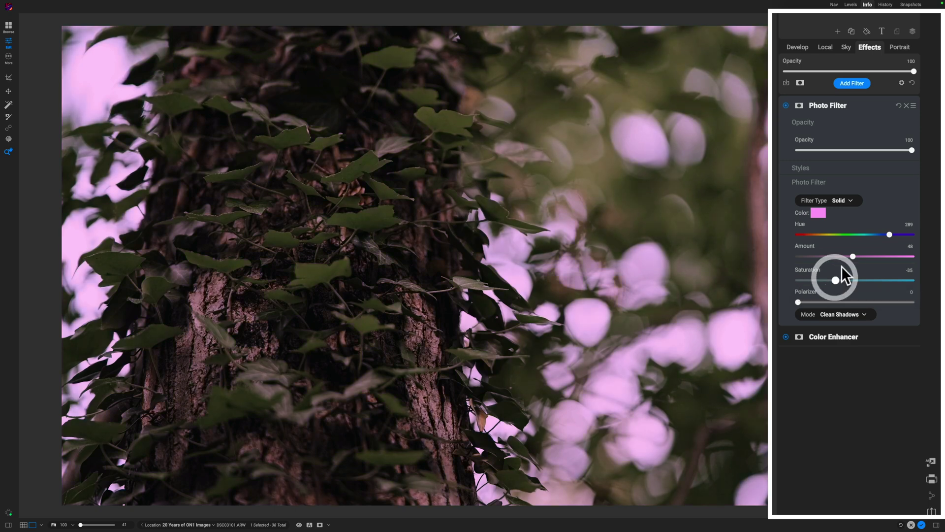
{"action": "left_click_drag", "start_coordinate": [821, 255], "coordinate": [818, 255]}
{"action": "left_click", "coordinate": [818, 256]}
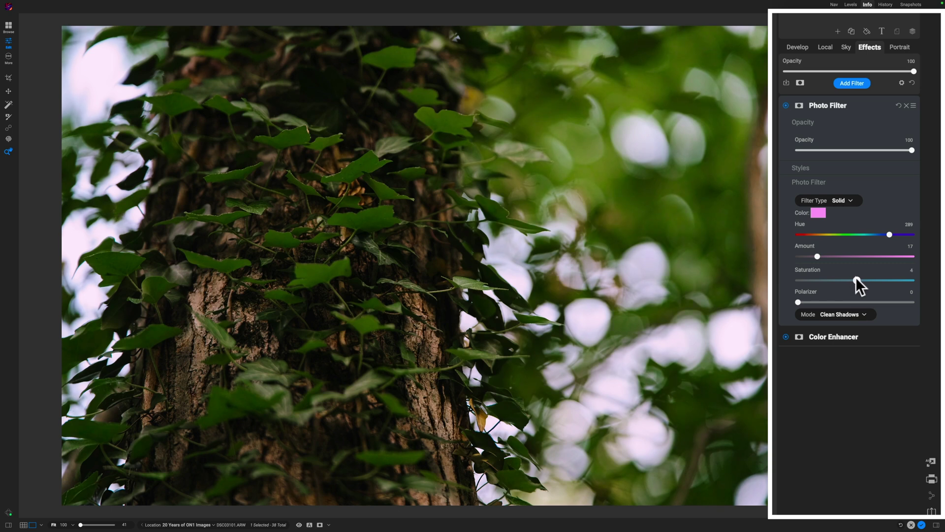
{"action": "left_click", "coordinate": [855, 276]}
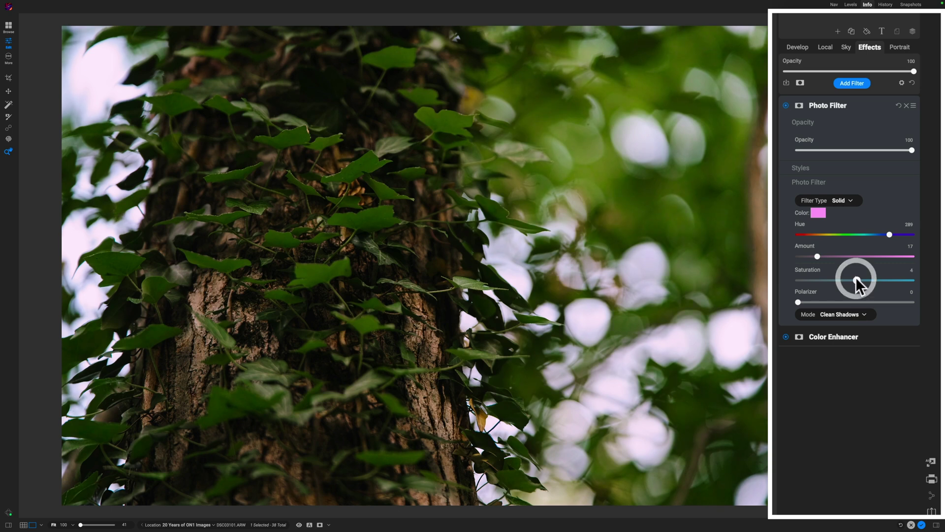
{"action": "left_click", "coordinate": [784, 104]}
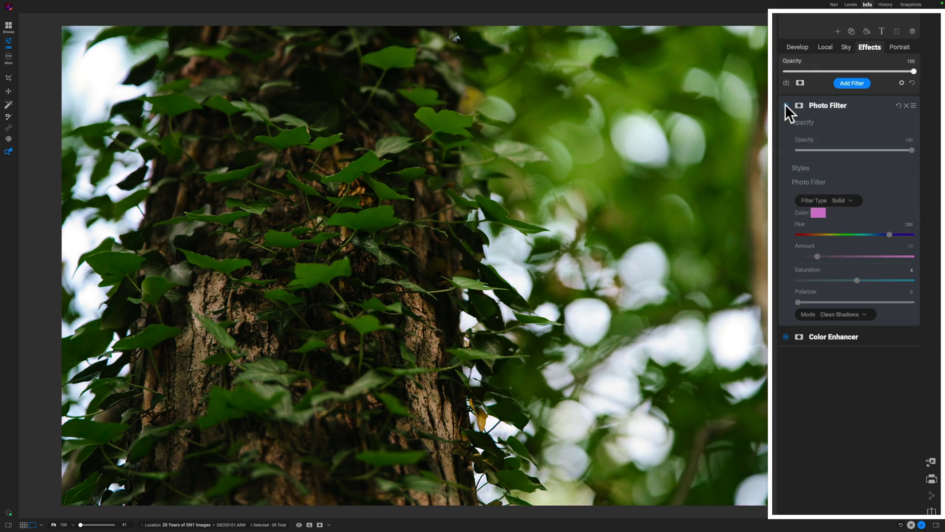
{"action": "left_click", "coordinate": [784, 104]}
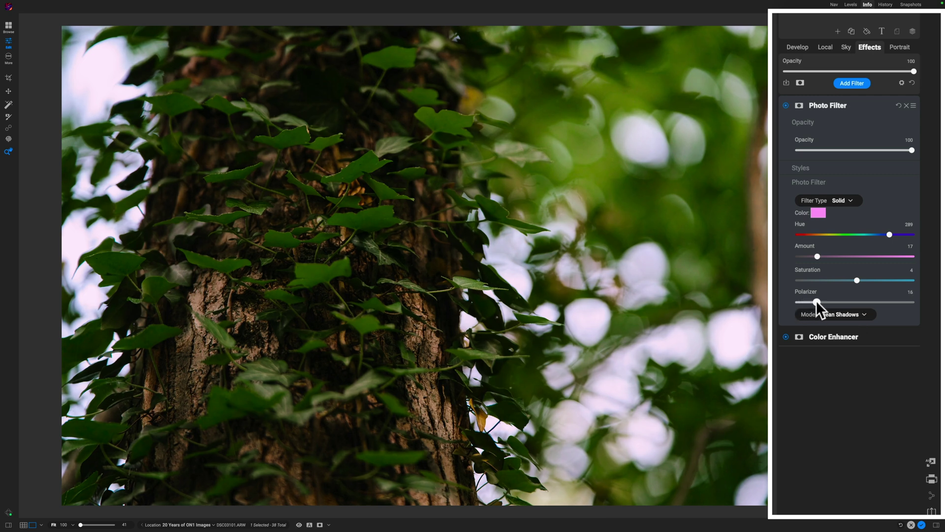
Step: Collapse the Photo Filter settings and toggle the filter off and on to compare
{"action": "left_click", "coordinate": [816, 301]}
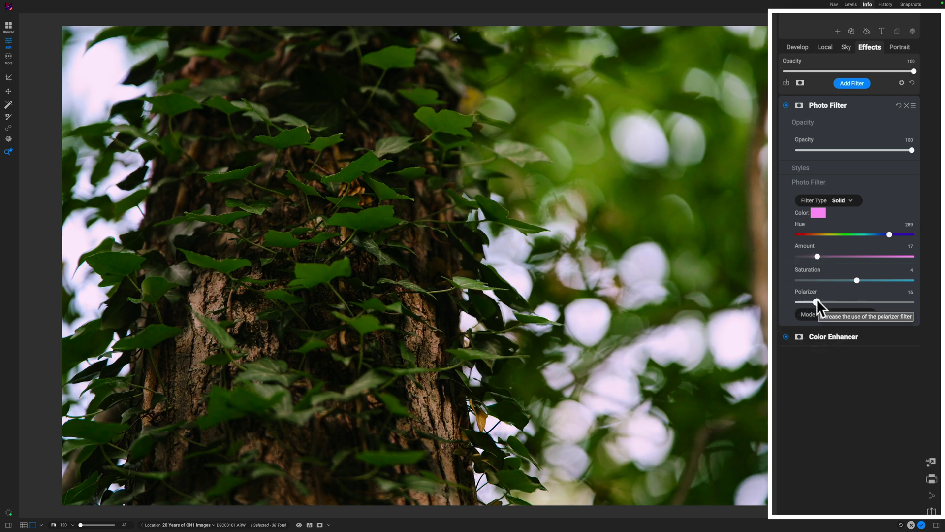
{"action": "left_click", "coordinate": [849, 106]}
{"action": "left_click", "coordinate": [786, 106]}
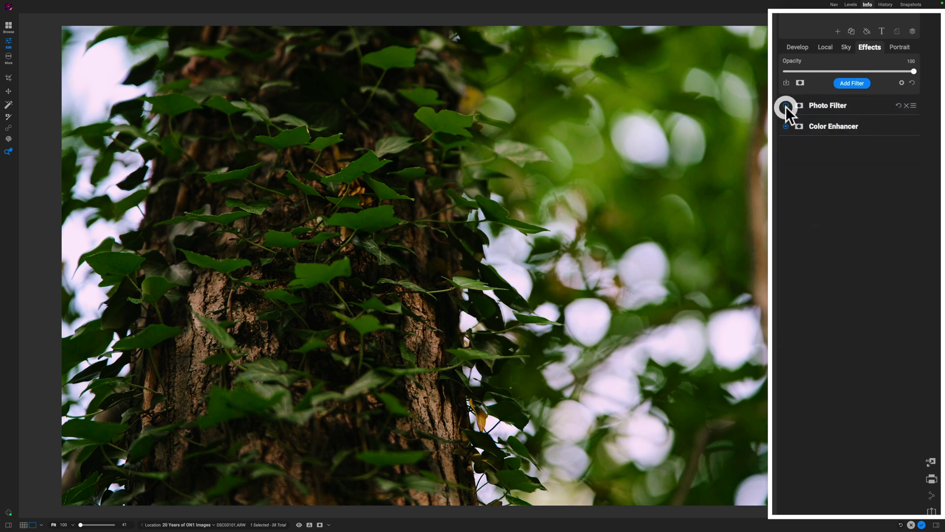
{"action": "left_click", "coordinate": [786, 106]}
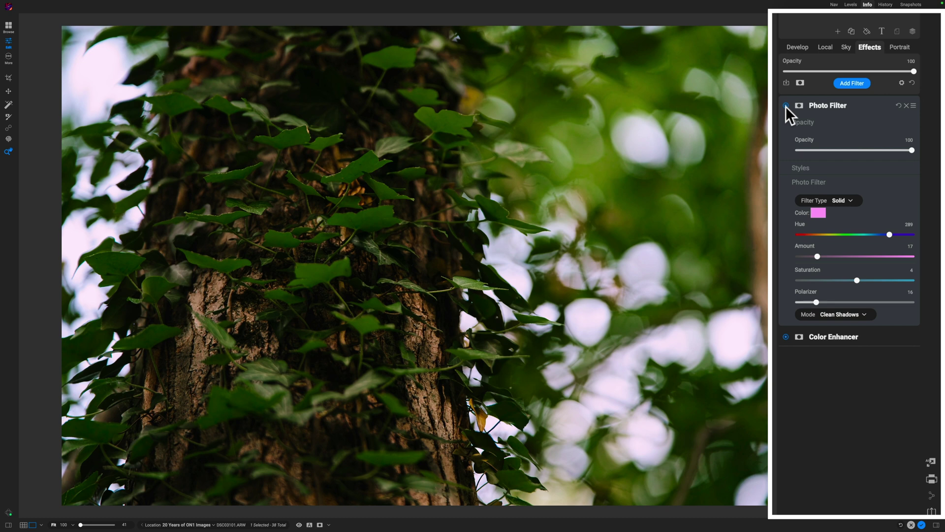
Step: Switch the Photo Filter type to Bi-Color
{"action": "left_click", "coordinate": [821, 255]}
{"action": "left_click", "coordinate": [853, 200]}
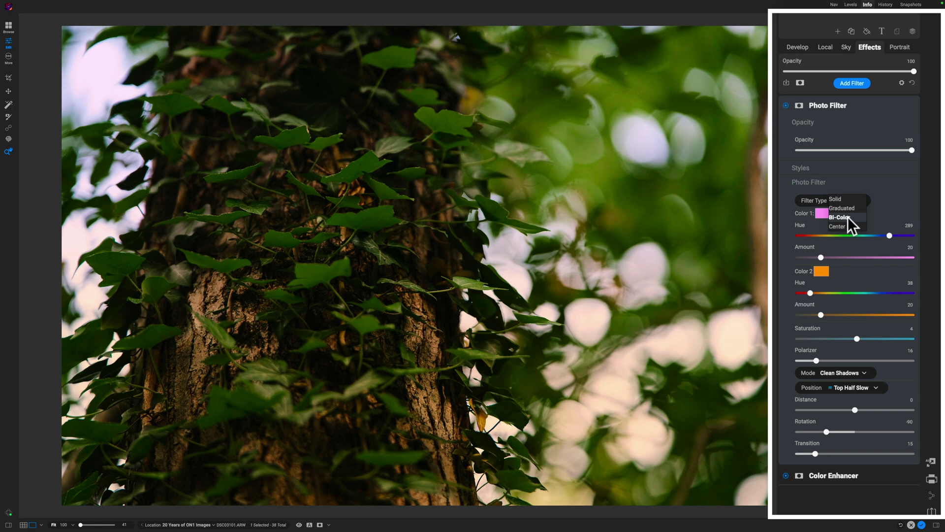
{"action": "left_click", "coordinate": [848, 216]}
Step: Set the second colour to orange at Hue 38 and lower its Amount to 14
{"action": "left_click", "coordinate": [820, 272]}
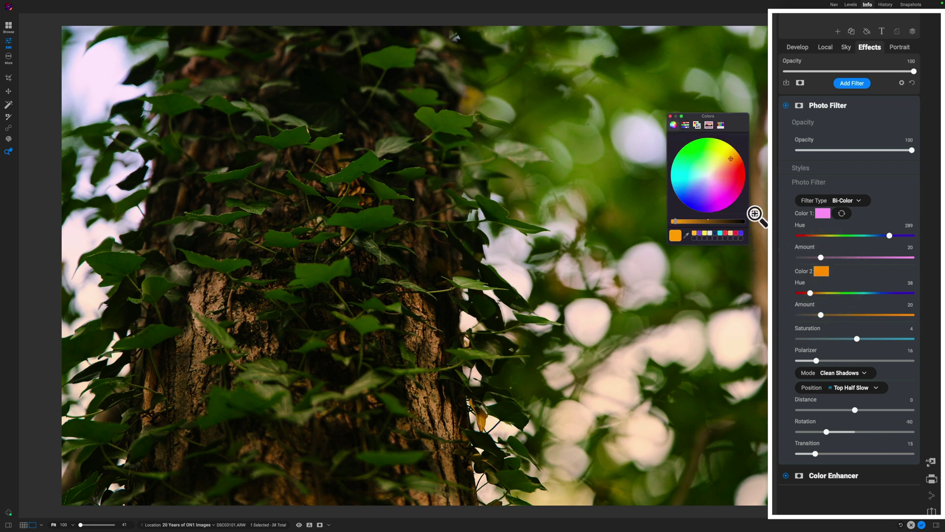
{"action": "left_click", "coordinate": [824, 213]}
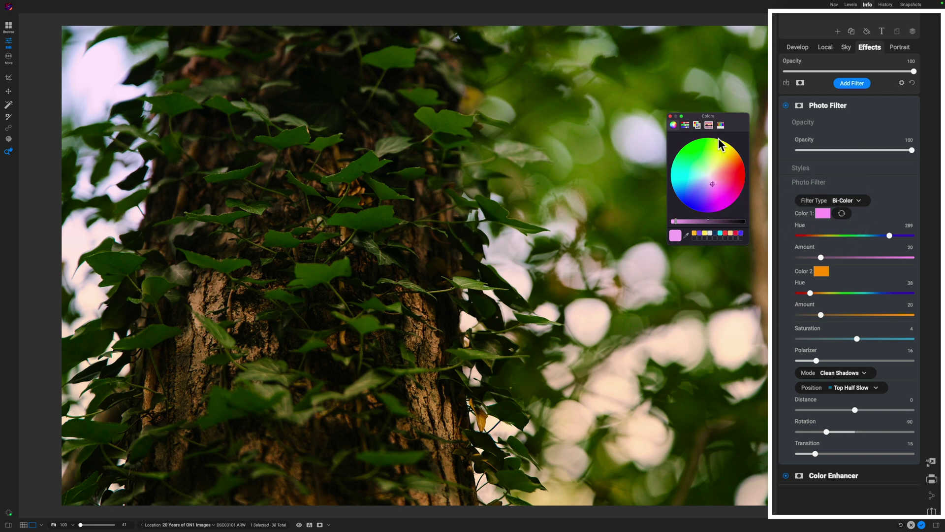
{"action": "left_click", "coordinate": [671, 117]}
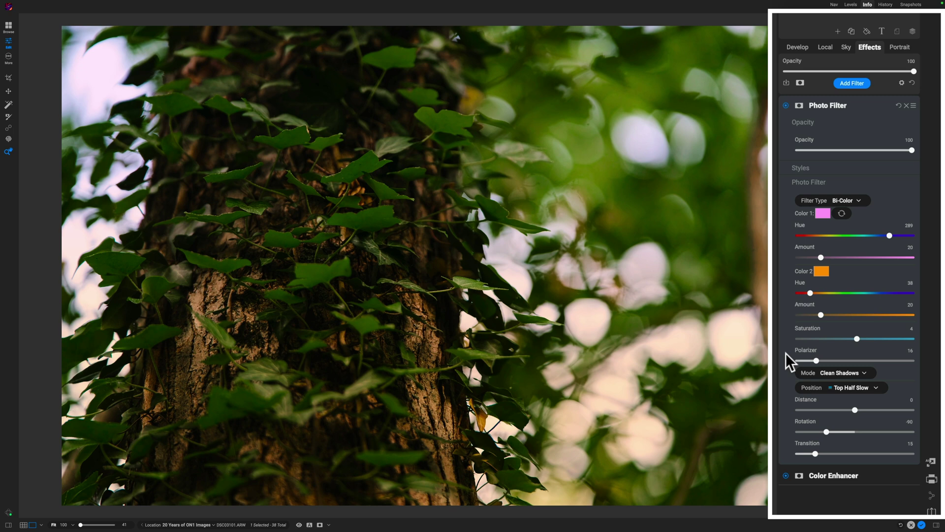
{"action": "left_click", "coordinate": [814, 314]}
Step: Use Top Two Thirds Fast, set Color 2 to 96 and Color 1 to 100, then swap colours
{"action": "left_click", "coordinate": [853, 388]}
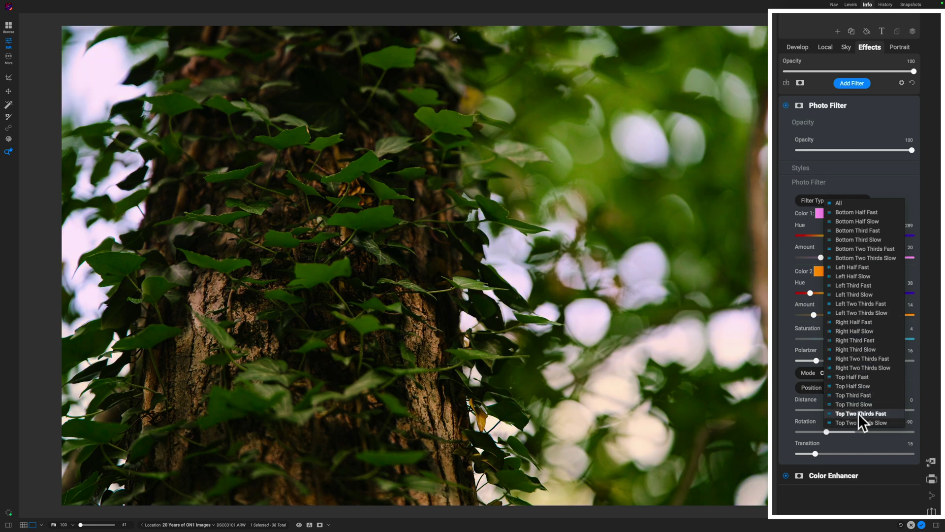
{"action": "left_click", "coordinate": [891, 412]}
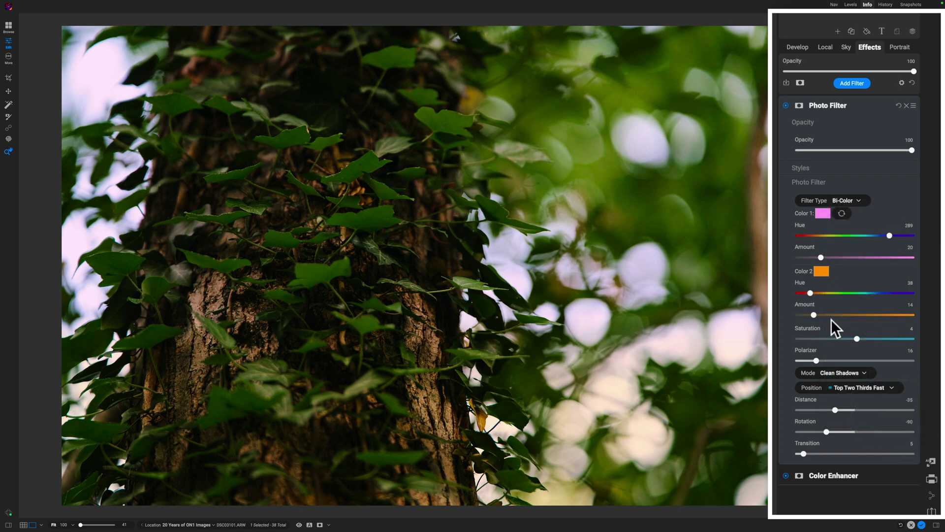
{"action": "left_click_drag", "start_coordinate": [815, 315], "coordinate": [906, 315]}
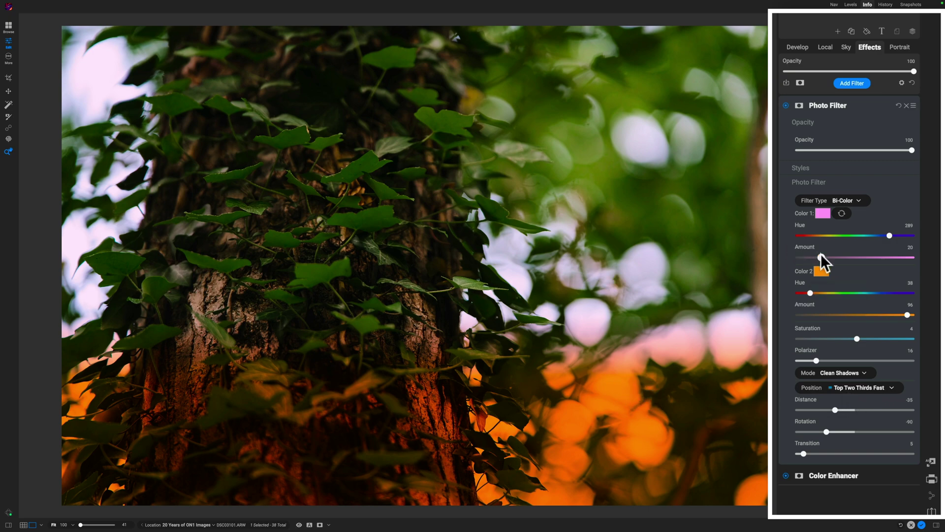
{"action": "left_click_drag", "start_coordinate": [820, 255], "coordinate": [920, 258]}
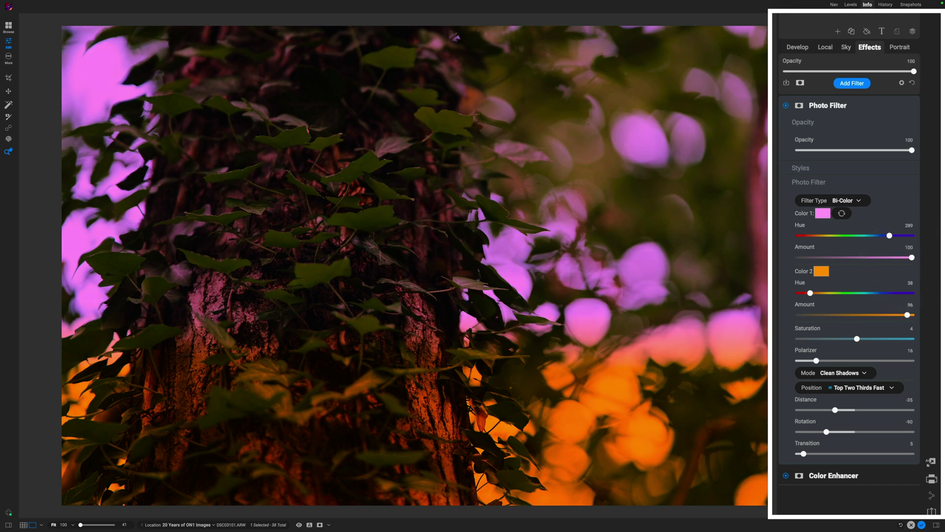
{"action": "left_click", "coordinate": [841, 213]}
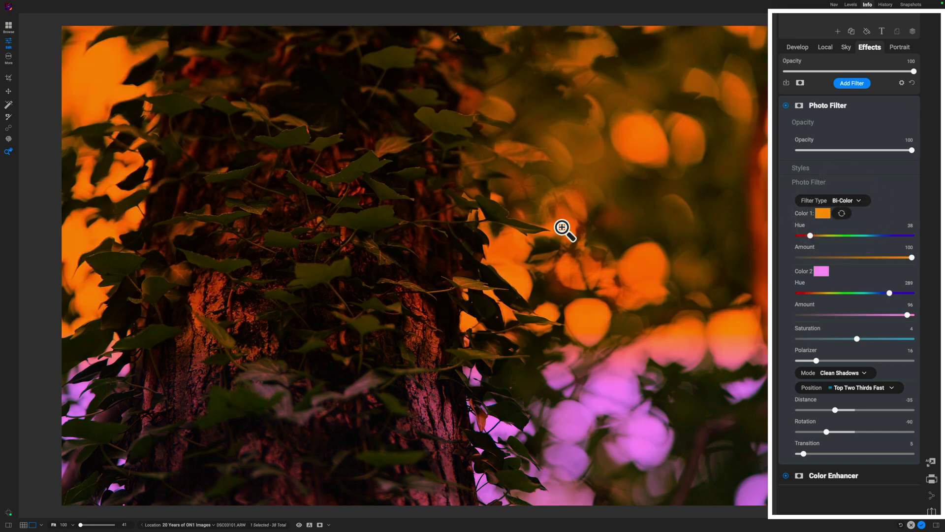
Step: Swap pink back on top and change the gradient Position to Top Two Thirds Slow
{"action": "left_click", "coordinate": [842, 214]}
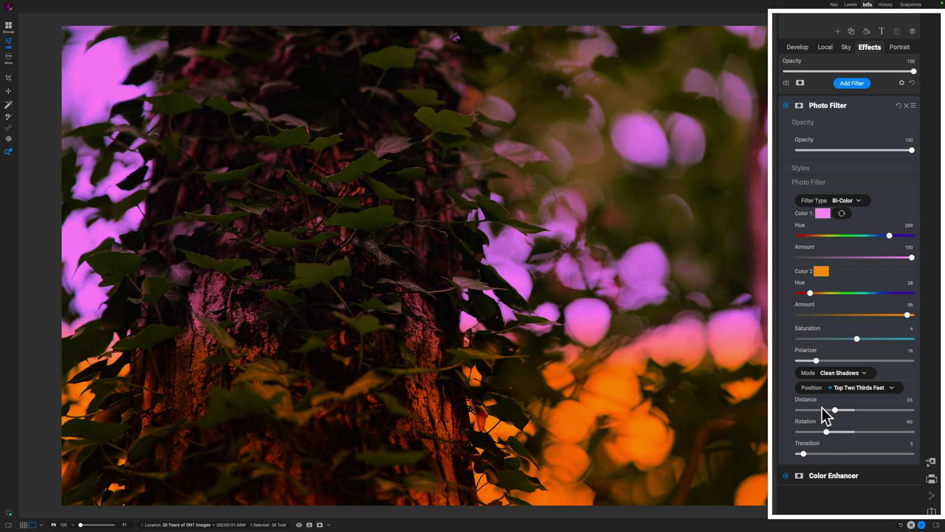
{"action": "left_click", "coordinate": [847, 387]}
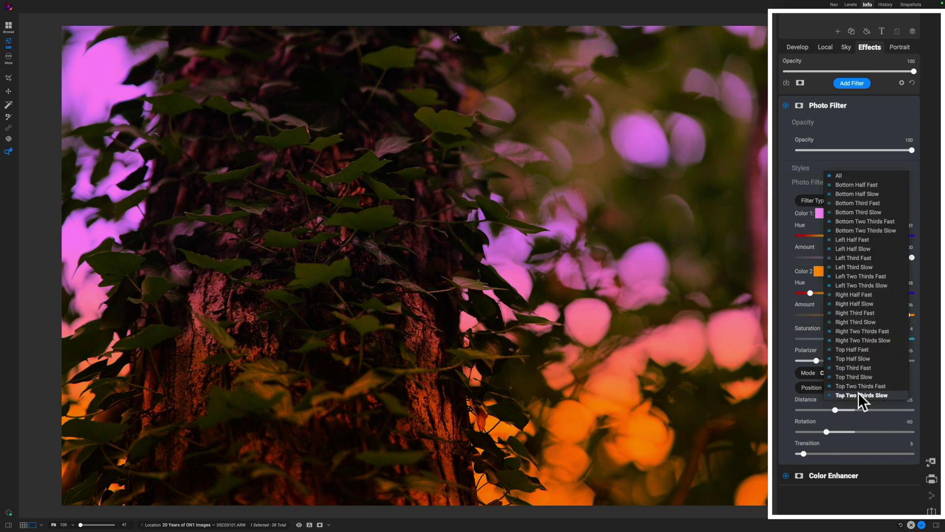
{"action": "left_click", "coordinate": [858, 394]}
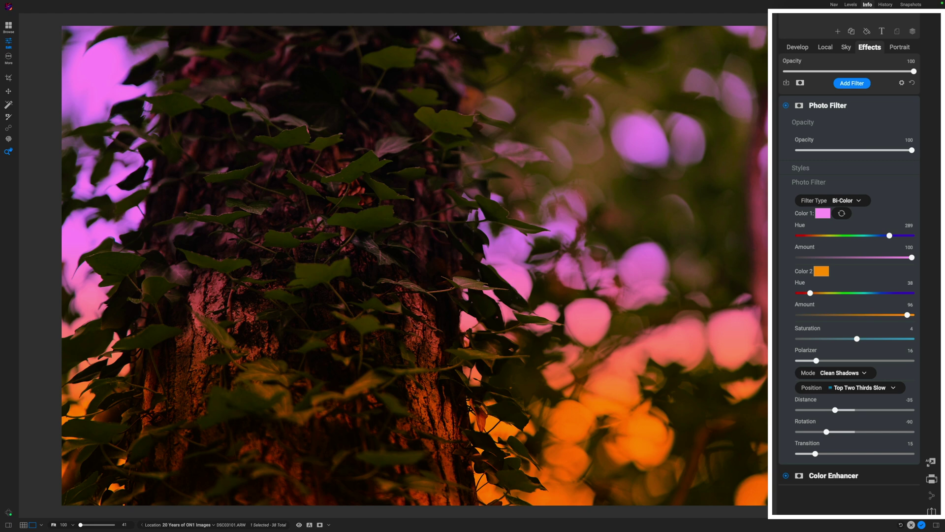
Step: Set pink Amount to 78, orange Amount to 62 and the filter Opacity to 63
{"action": "left_click_drag", "start_coordinate": [907, 256], "coordinate": [832, 251]}
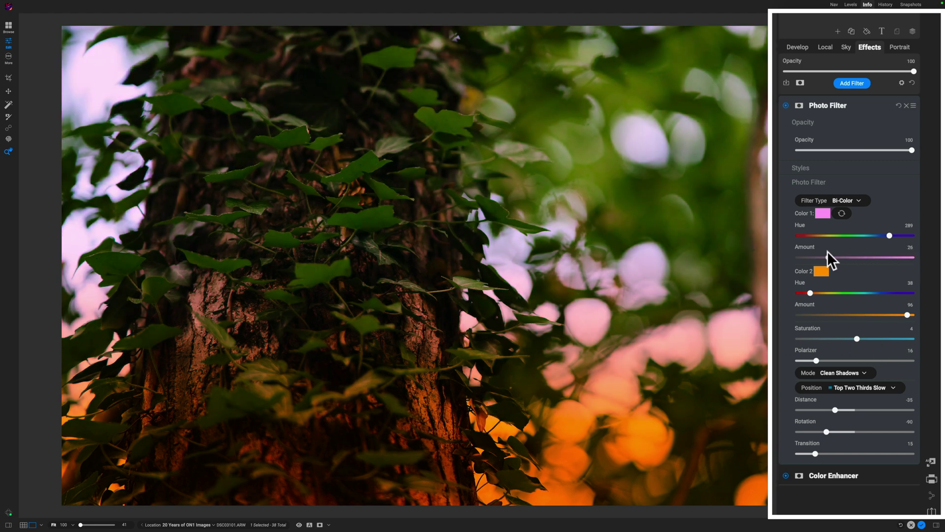
{"action": "left_click_drag", "start_coordinate": [832, 256], "coordinate": [928, 276]}
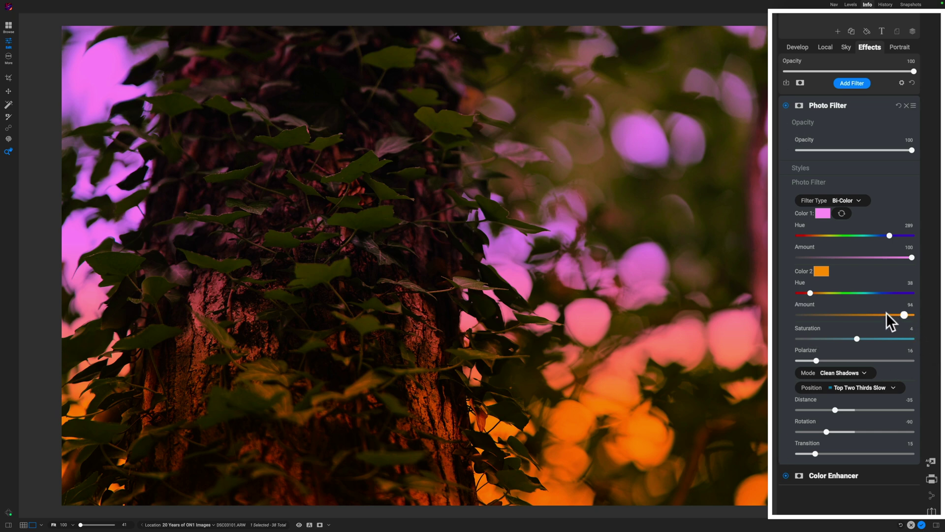
{"action": "left_click_drag", "start_coordinate": [887, 312], "coordinate": [868, 315]}
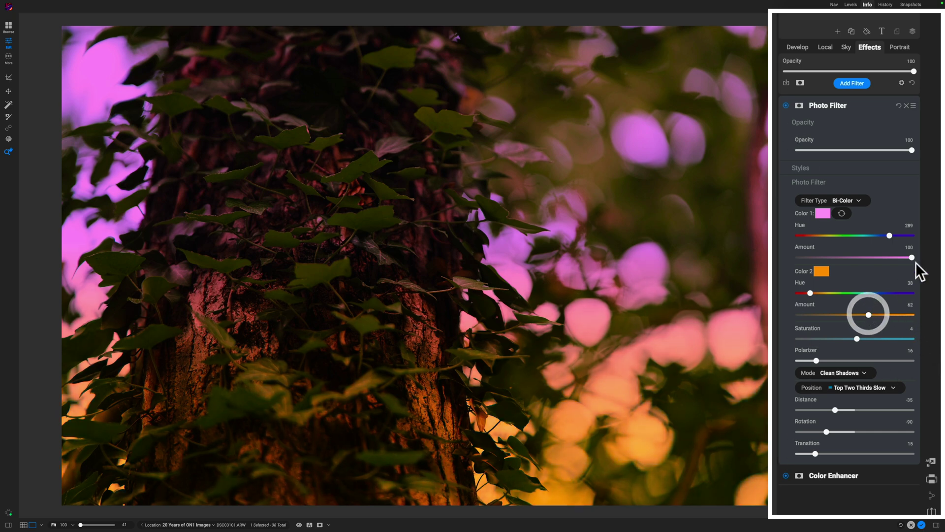
{"action": "left_click_drag", "start_coordinate": [912, 257], "coordinate": [885, 256]}
{"action": "left_click_drag", "start_coordinate": [908, 149], "coordinate": [876, 147]}
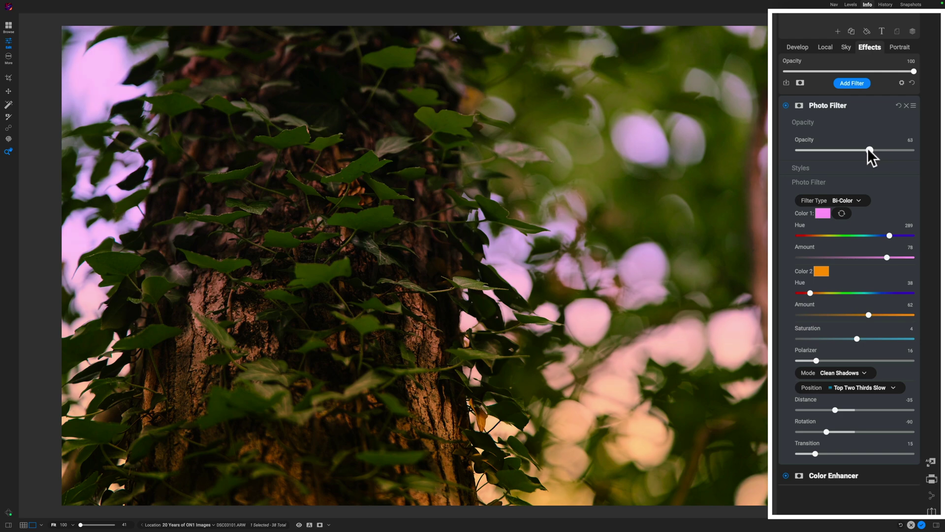
Step: Nudge the Photo Filter opacity, then toggle the filter off and on twice to compare the pink/orange tint
{"action": "left_click", "coordinate": [867, 147]}
{"action": "left_click", "coordinate": [786, 105]}
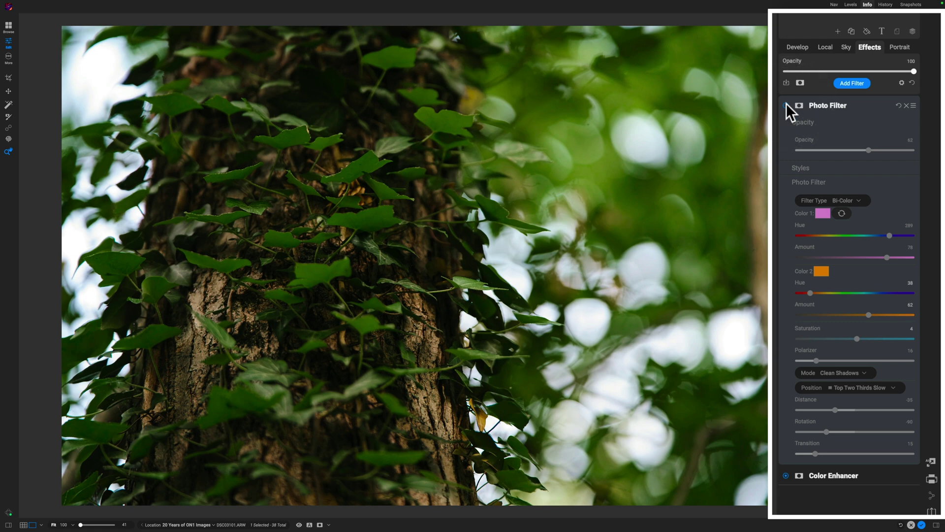
{"action": "left_click", "coordinate": [787, 105]}
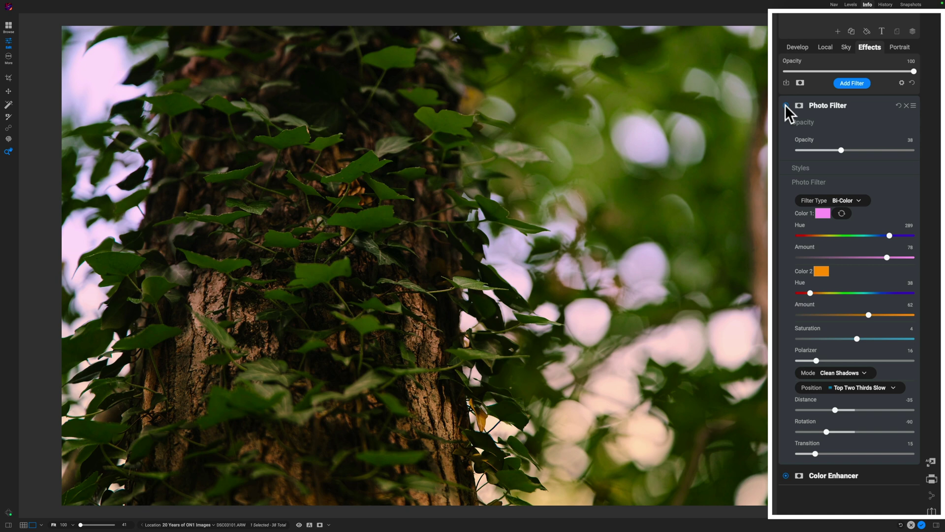
{"action": "left_click", "coordinate": [786, 105]}
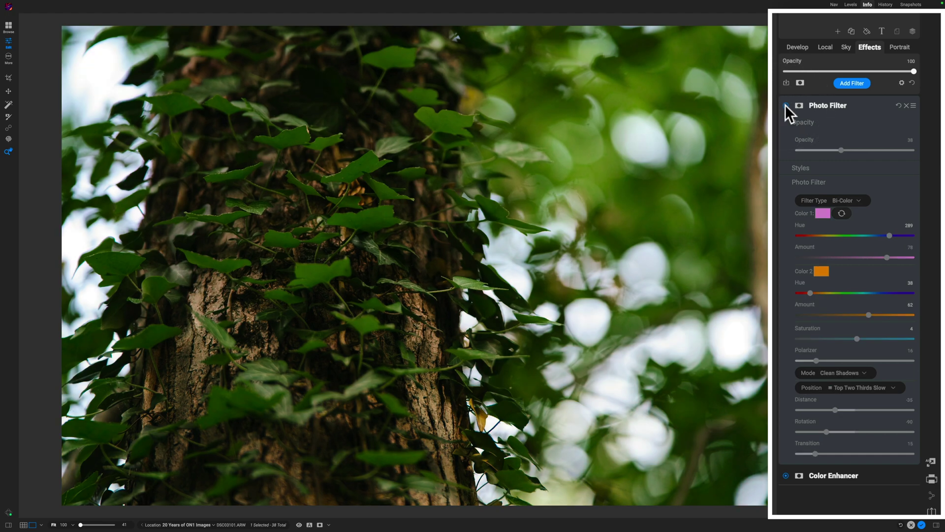
{"action": "left_click", "coordinate": [785, 105]}
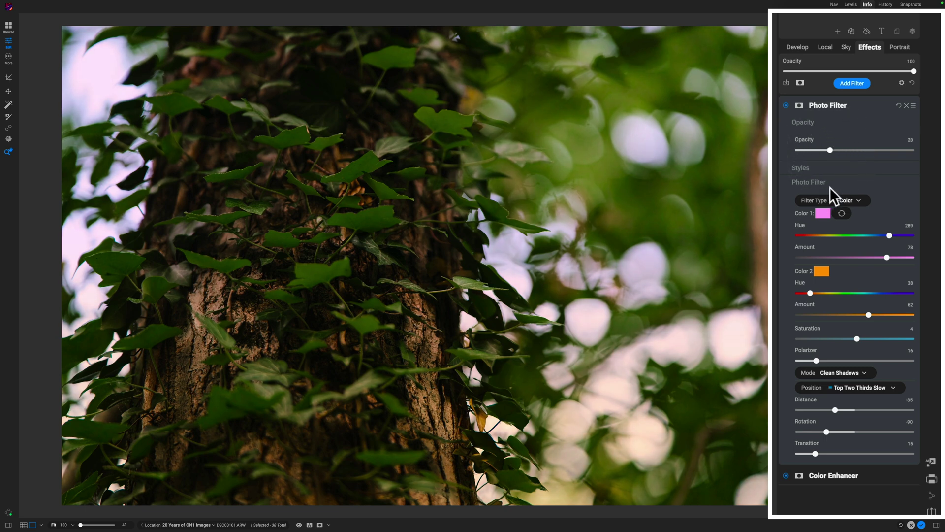
Step: Switch the Photo Filter's blend mode from Normal to Color in its Blending settings
{"action": "left_click", "coordinate": [913, 104]}
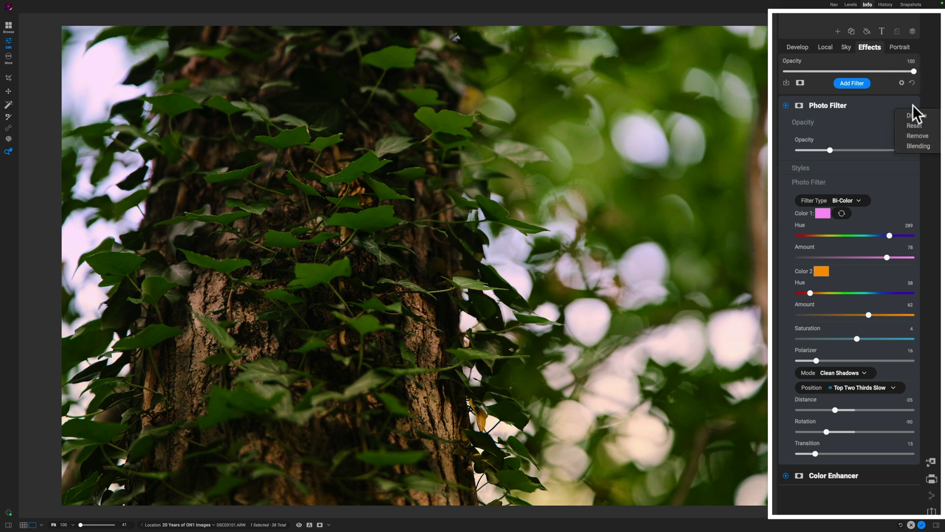
{"action": "left_click", "coordinate": [916, 145]}
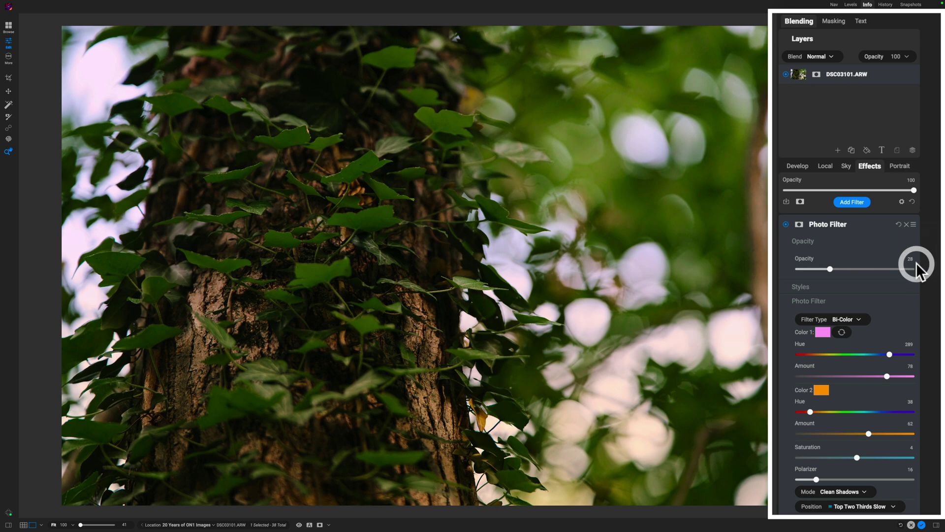
{"action": "left_click", "coordinate": [798, 22]}
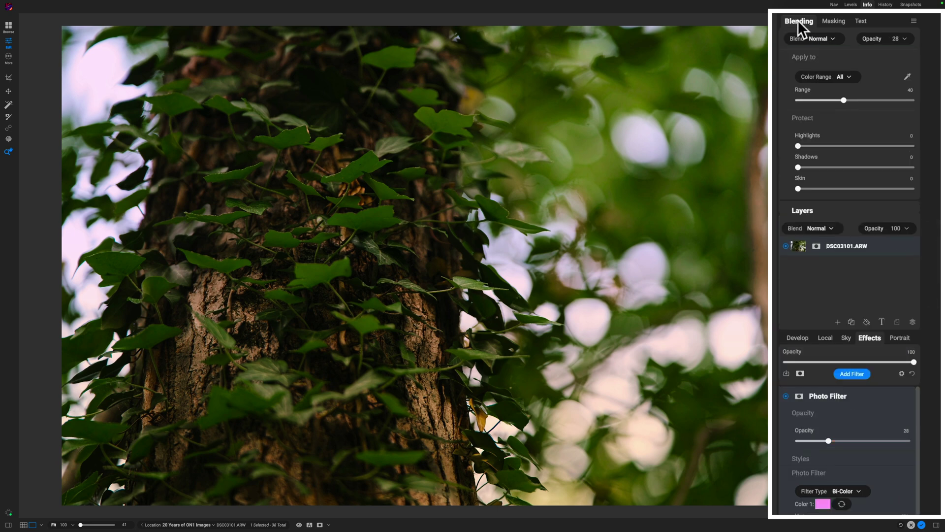
{"action": "left_click", "coordinate": [833, 39]}
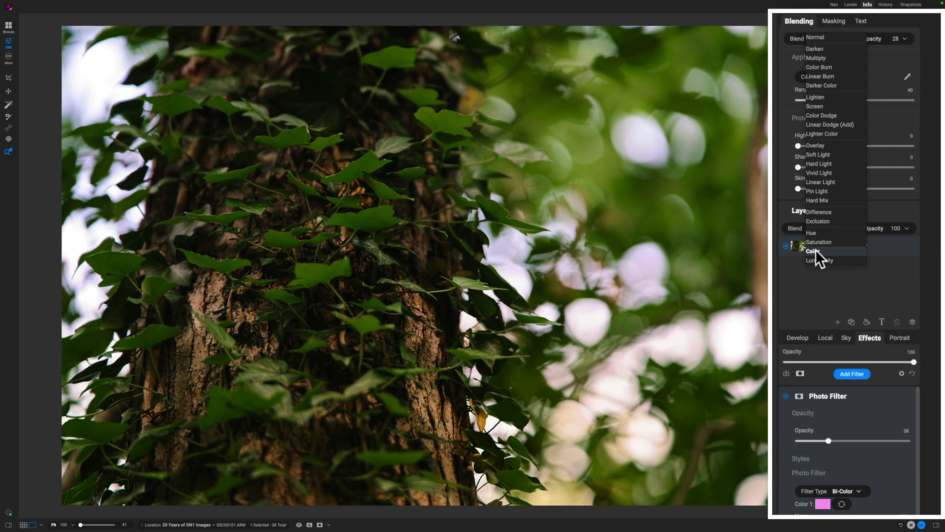
{"action": "left_click", "coordinate": [815, 249]}
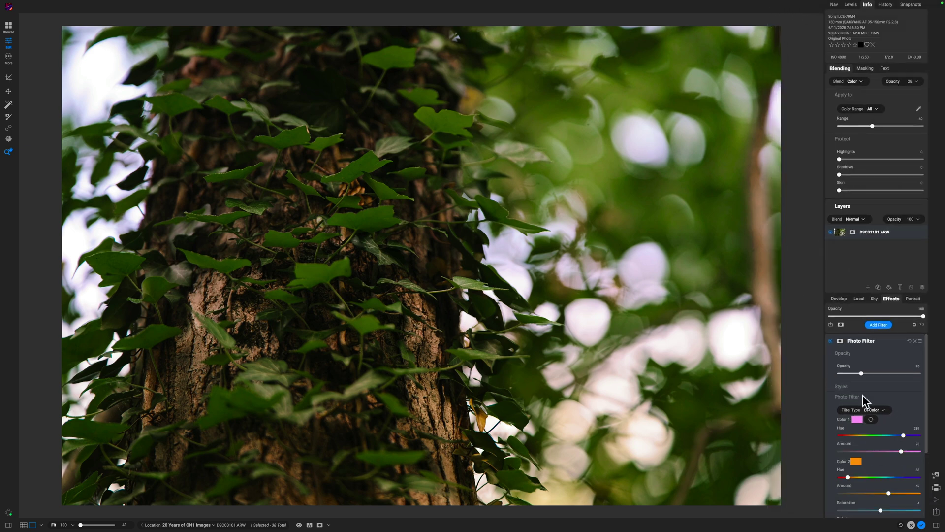
{"action": "left_click", "coordinate": [830, 342]}
{"action": "left_click", "coordinate": [830, 341]}
{"action": "key", "text": "ctrl+p"}
{"action": "key", "text": "ctrl+p"}
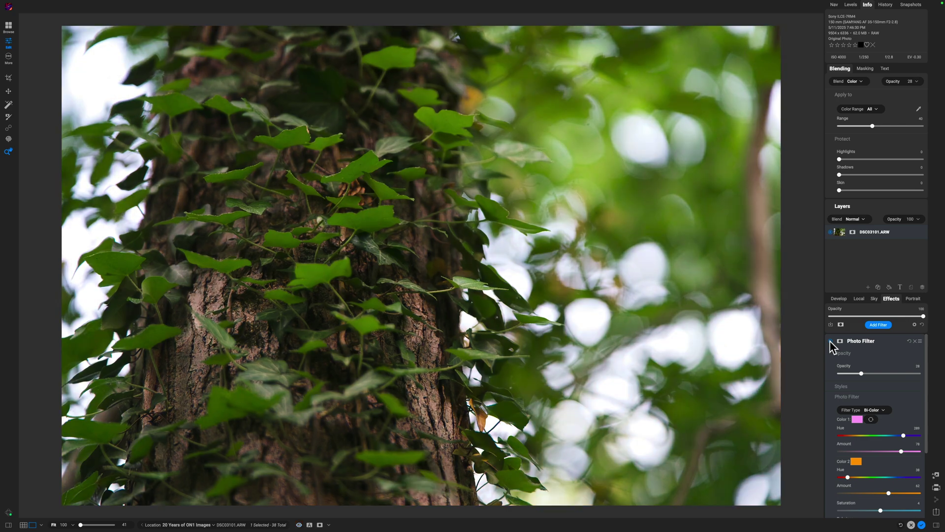